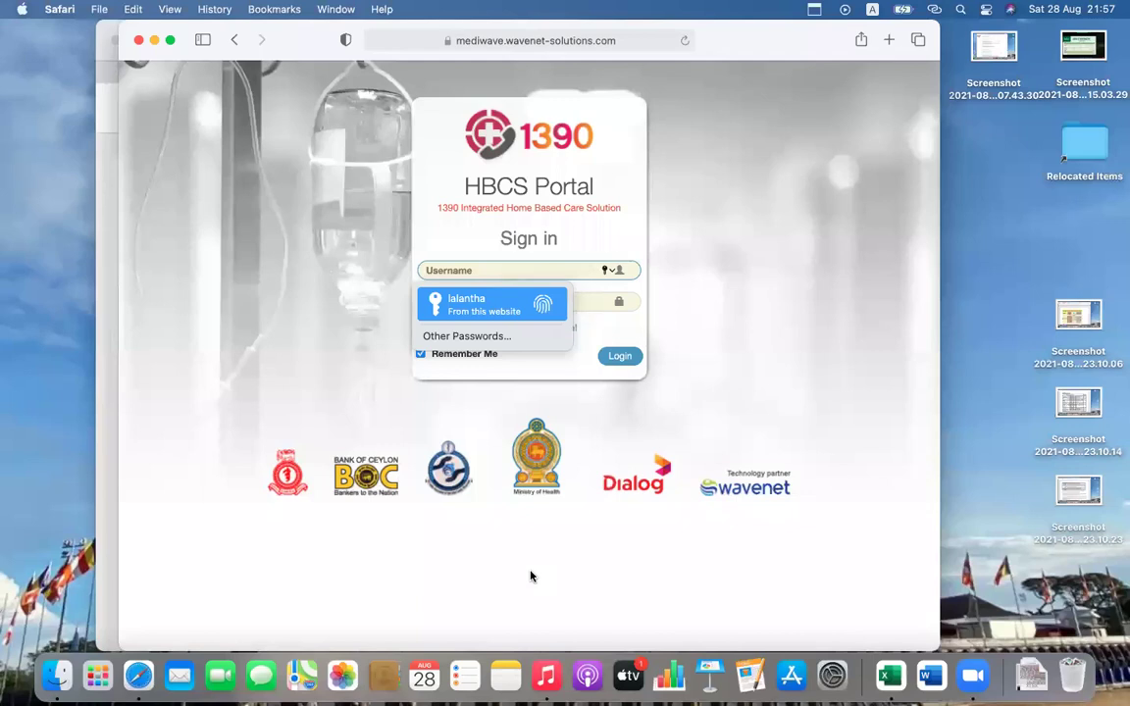
Sign in to the HBCS Portal with the saved username and password, and open the home dashboard
key(Return)
click(624, 359)
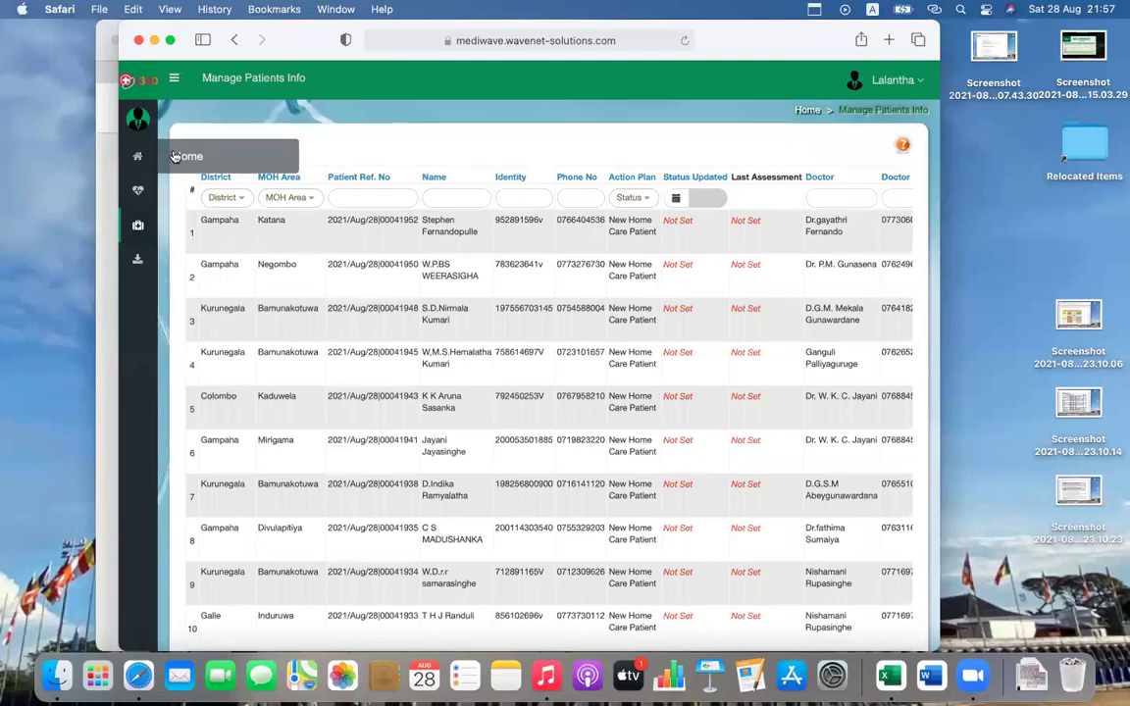
click(184, 158)
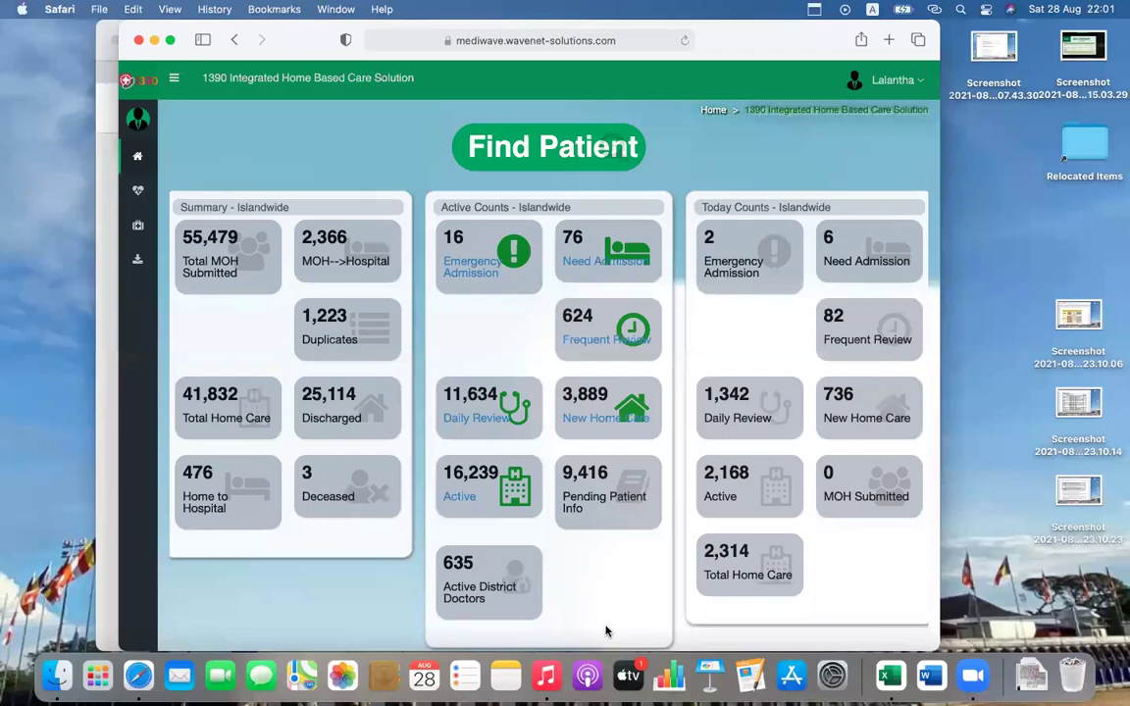
View the active Emergency Admission patient list in full screen and return to the dashboard
click(469, 269)
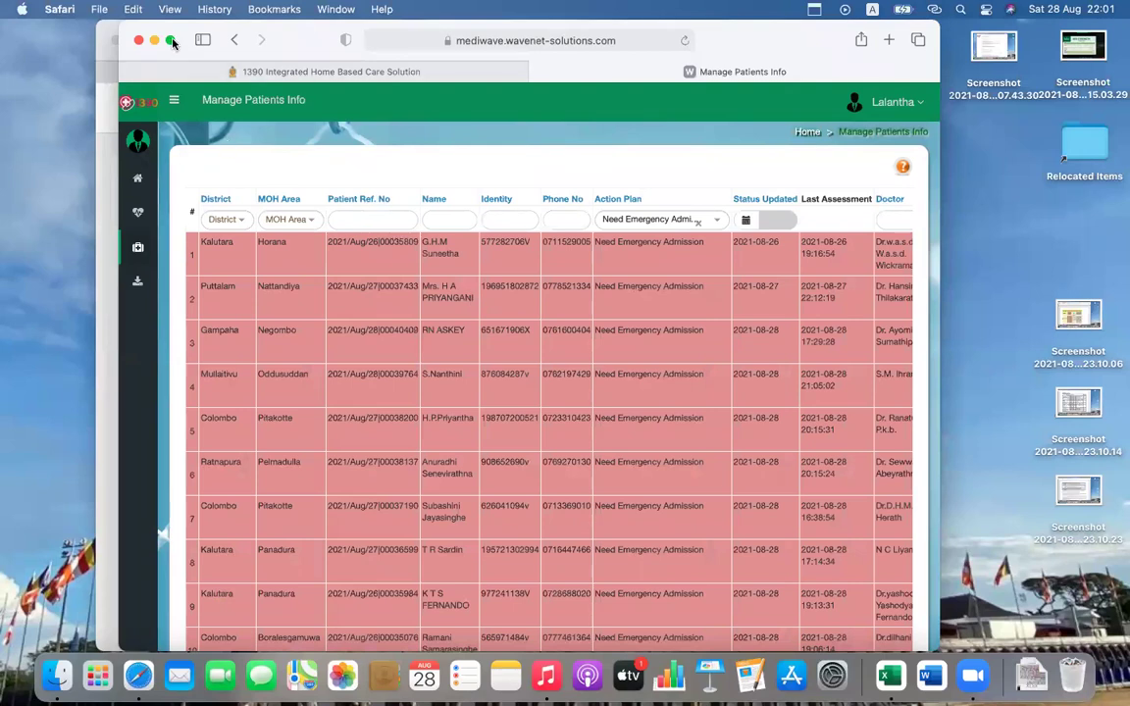
click(171, 40)
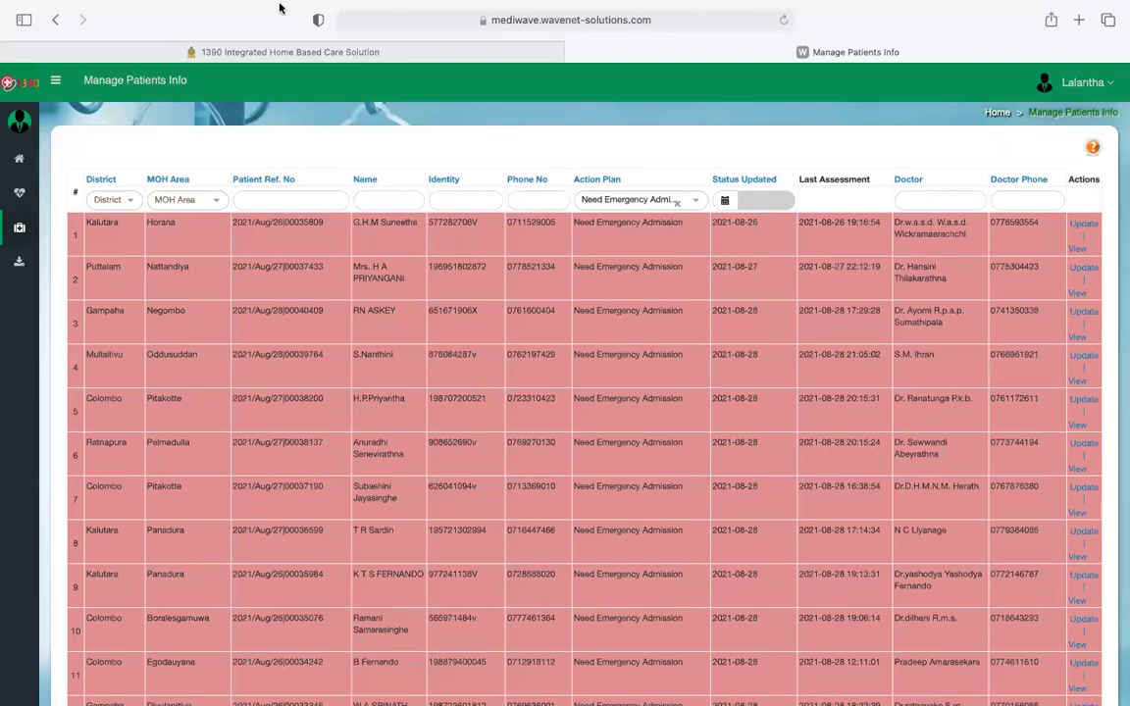
mouse_move(61, 59)
click(115, 39)
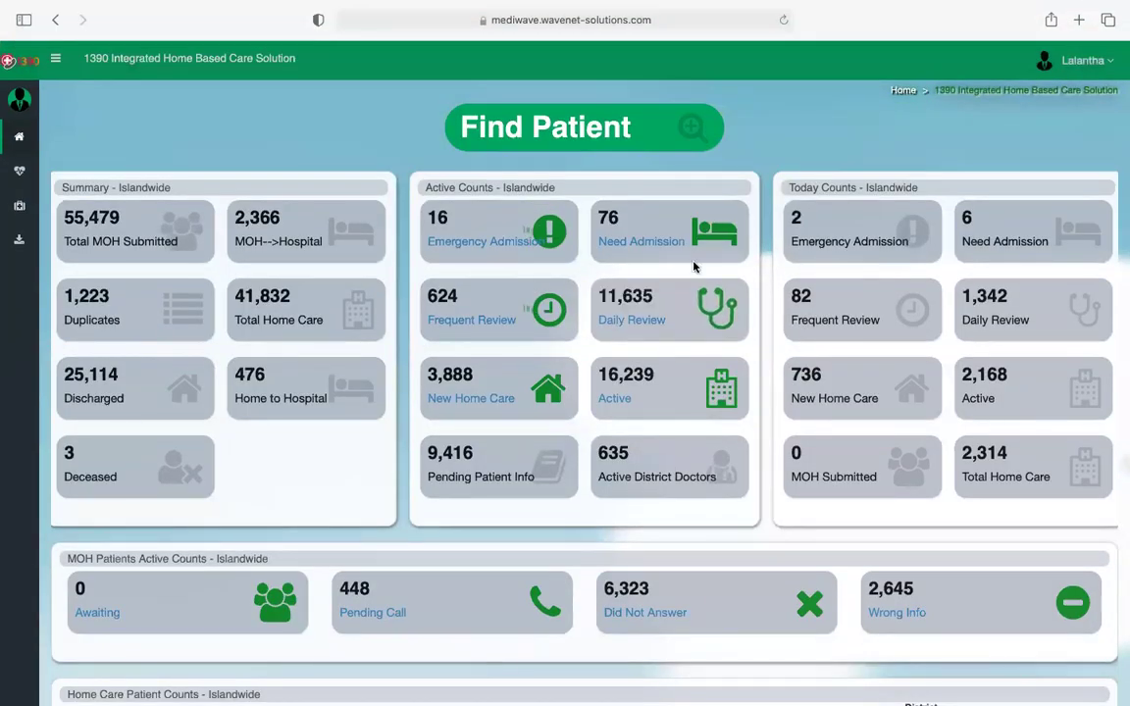
Look through the active Need Admission patient list and return to the dashboard
click(656, 247)
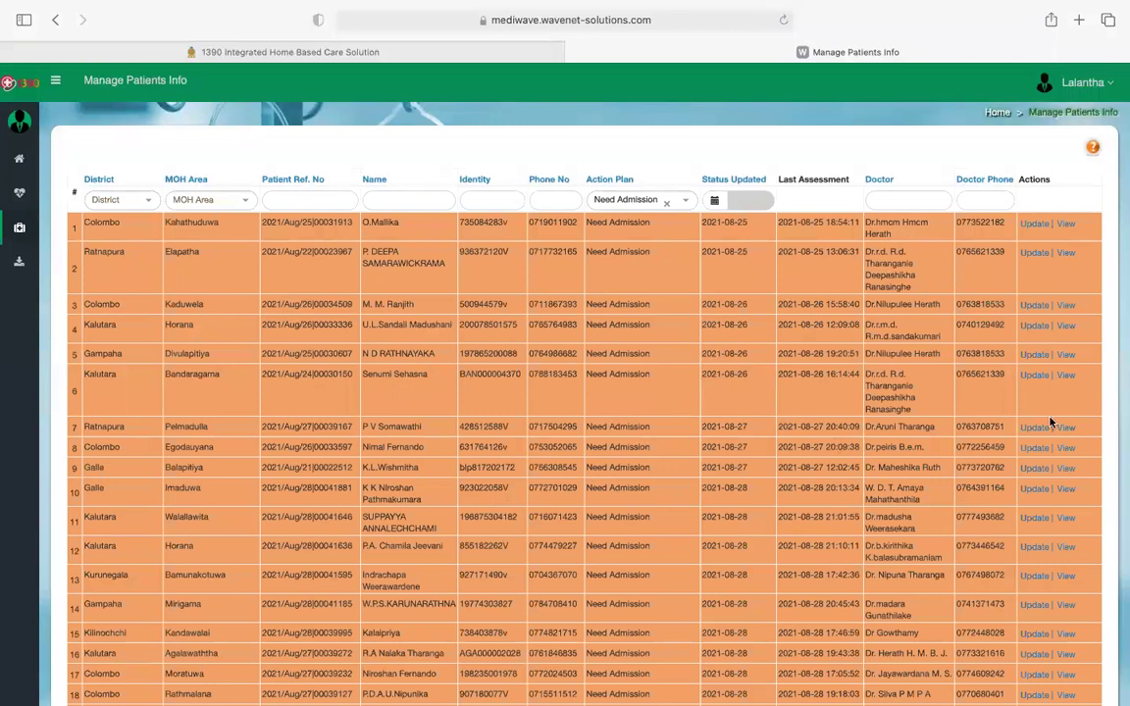
scroll(1049, 422, down, 3)
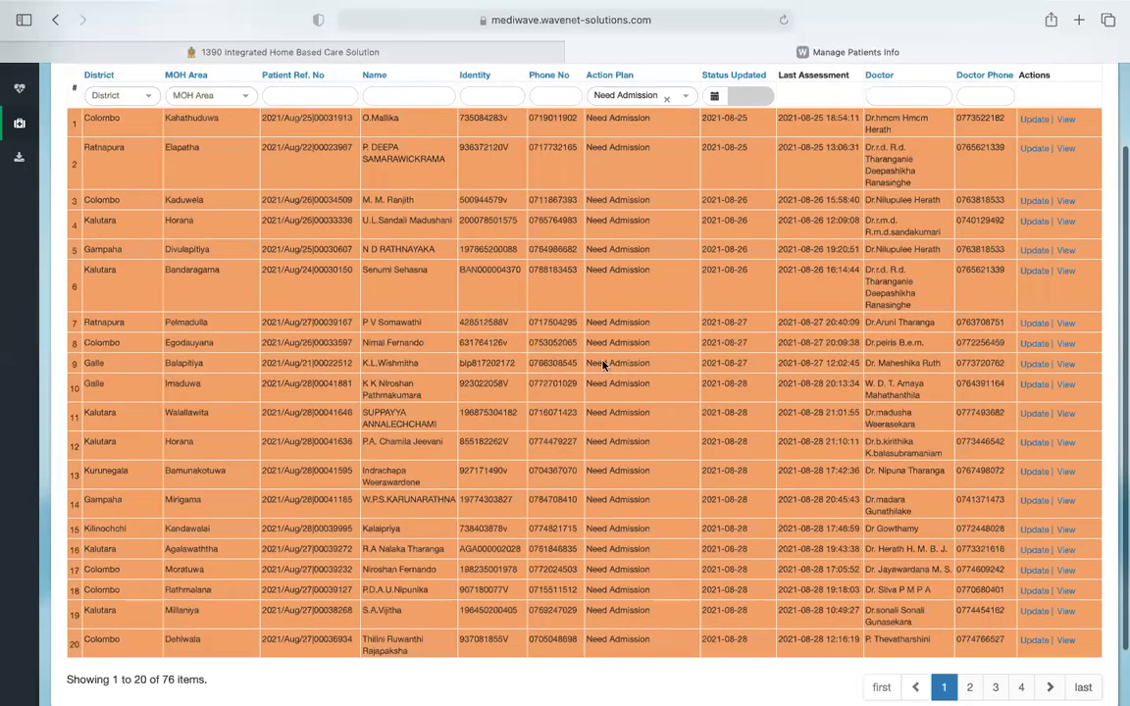
scroll(400, 245, up, 3)
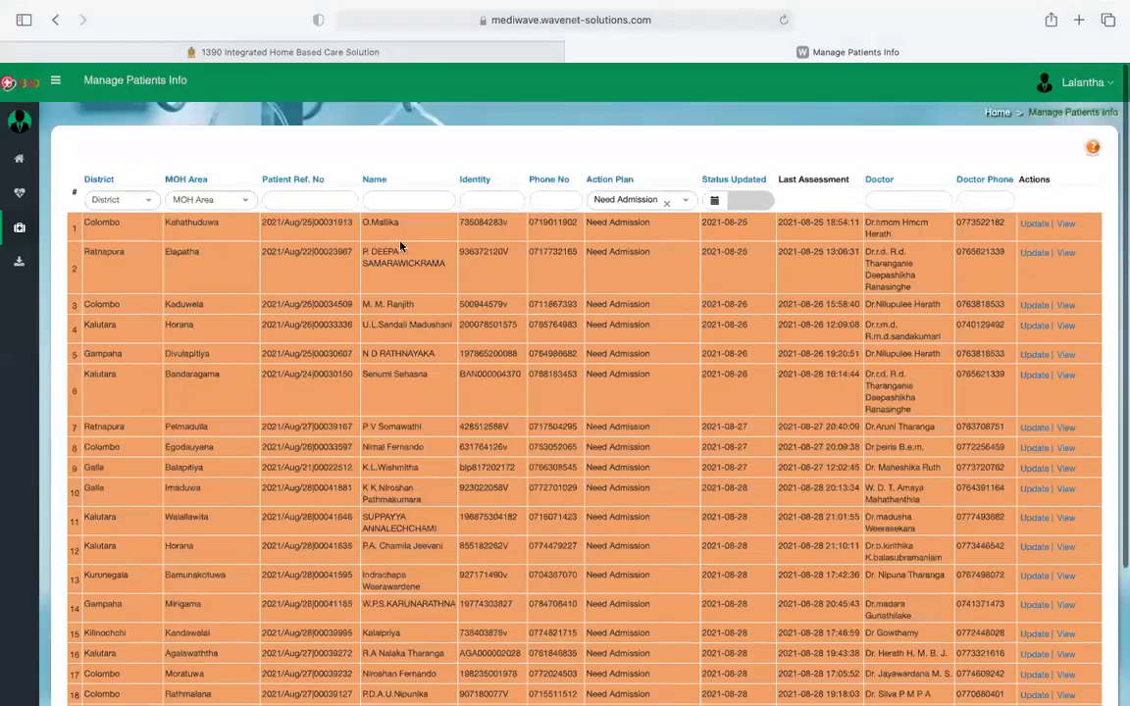
click(57, 21)
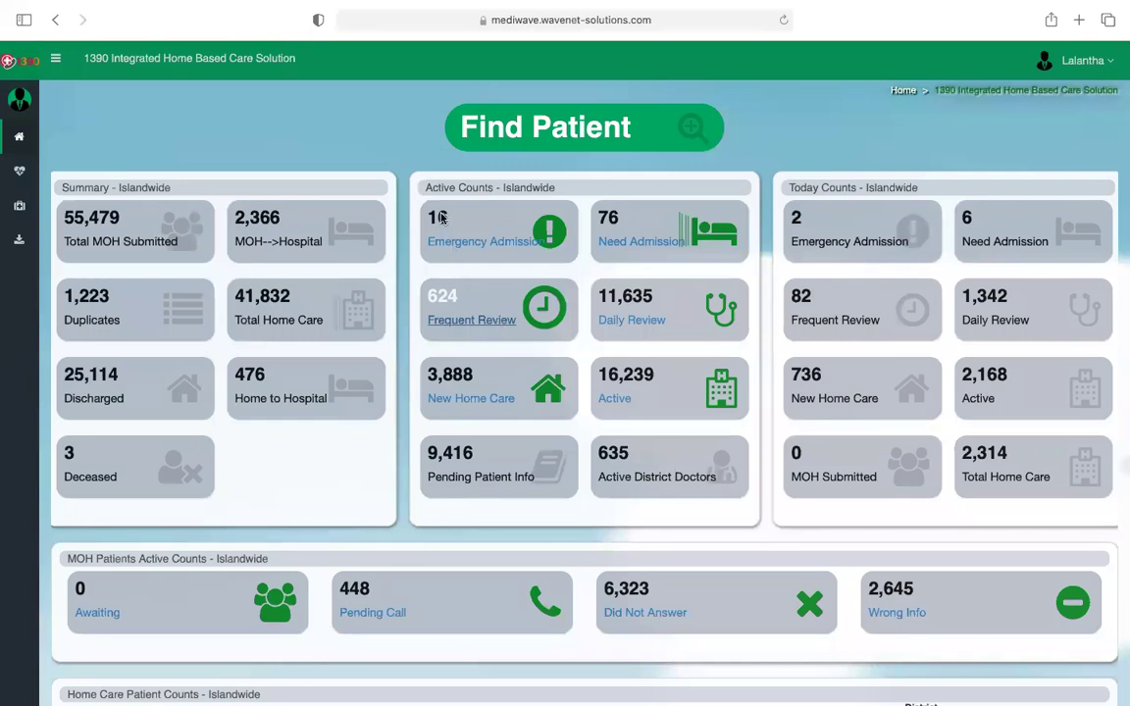
View the active Frequent Review and Daily Review patient lists, returning to the dashboard after each
click(608, 235)
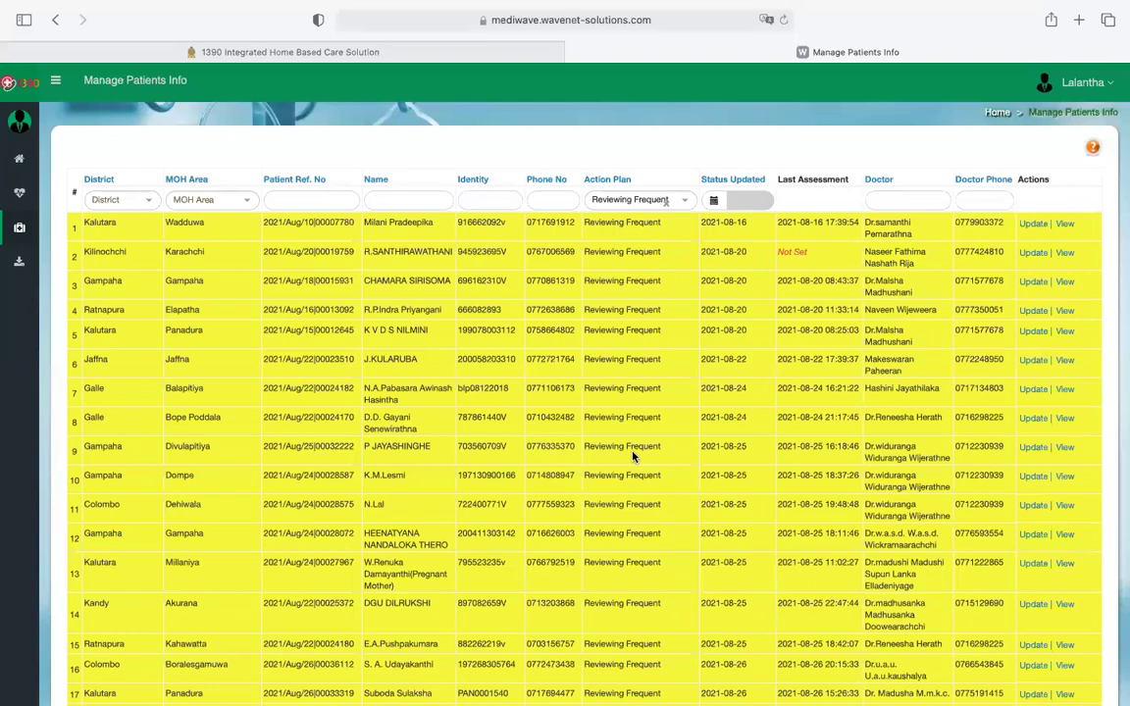
click(56, 20)
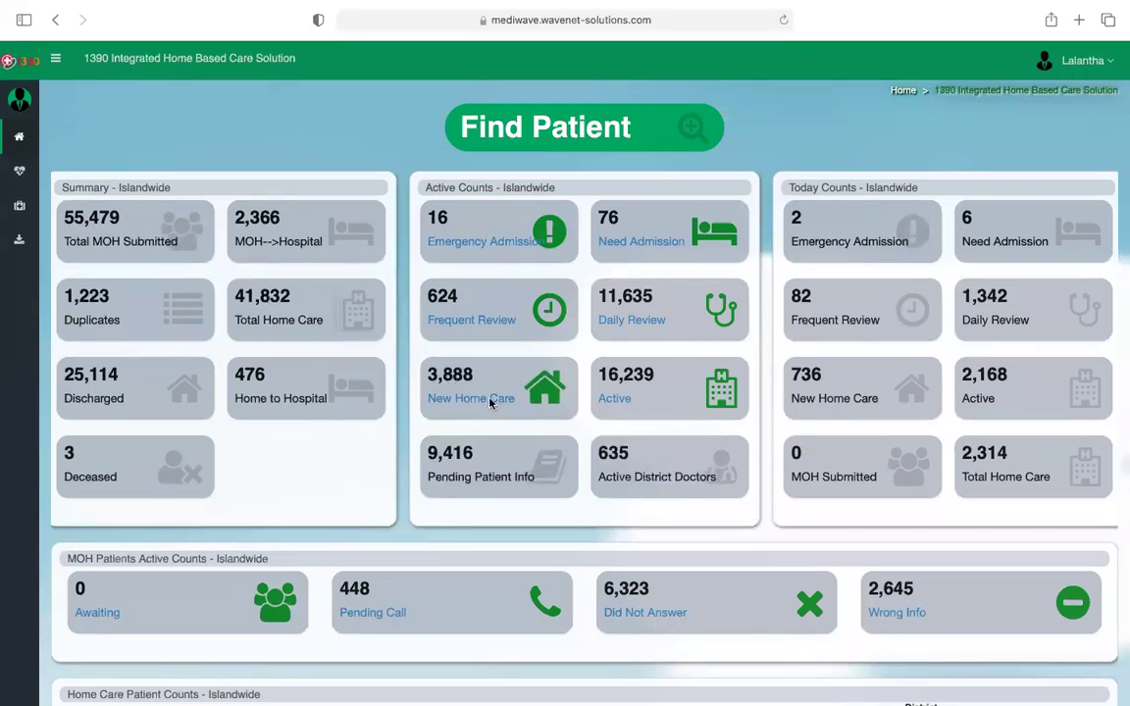
click(643, 321)
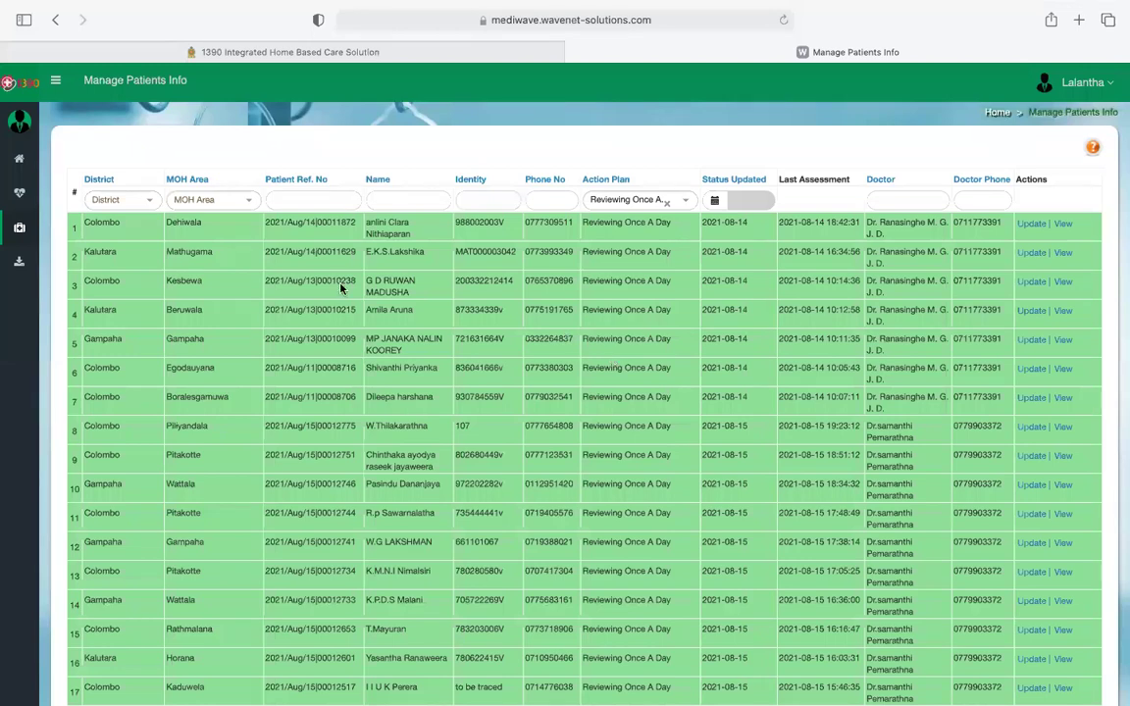
click(54, 20)
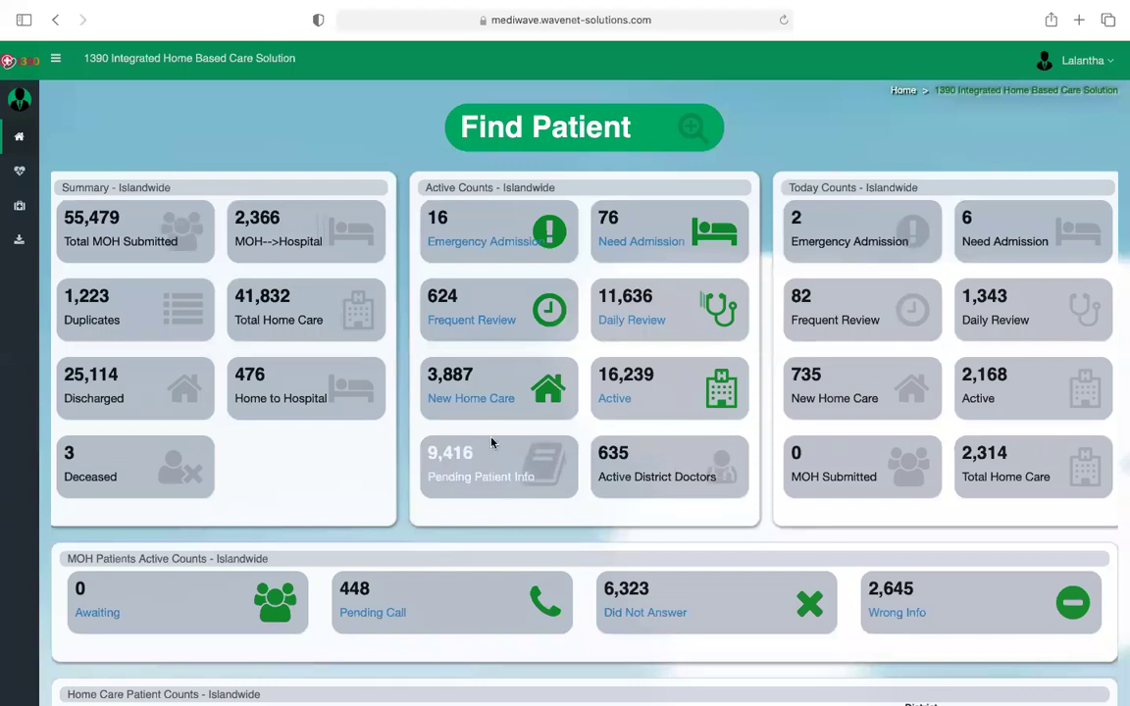
Open the active New Home Care patient list and look through its first page
click(479, 402)
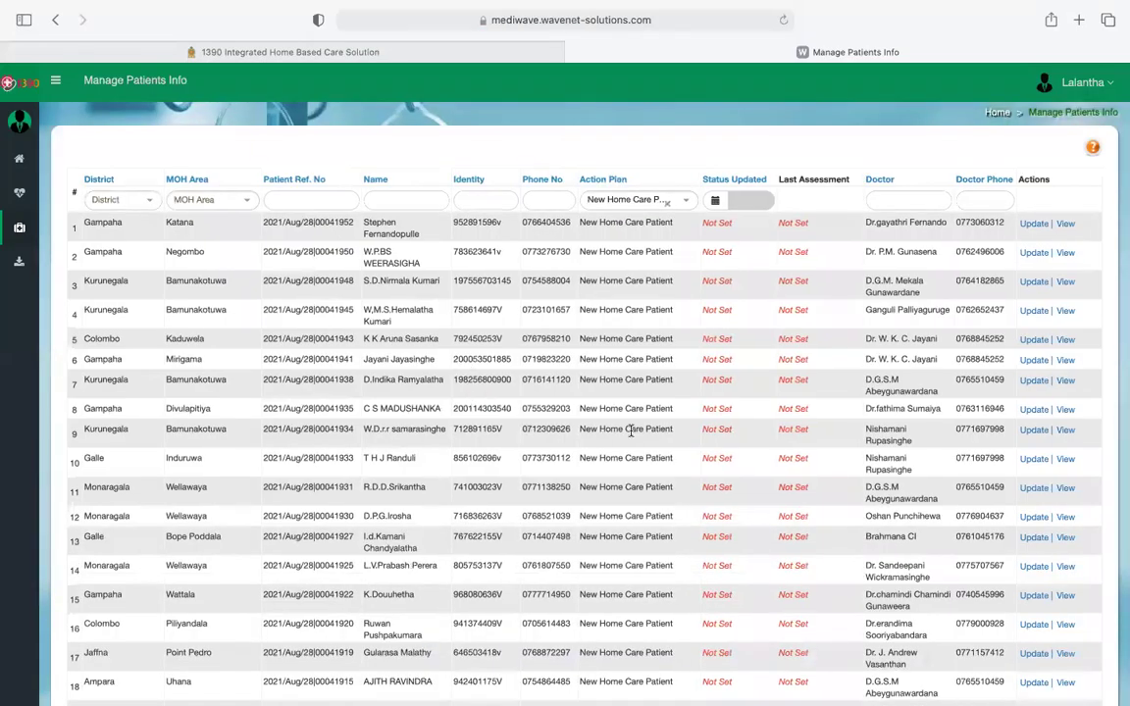
scroll(631, 431, down, 2)
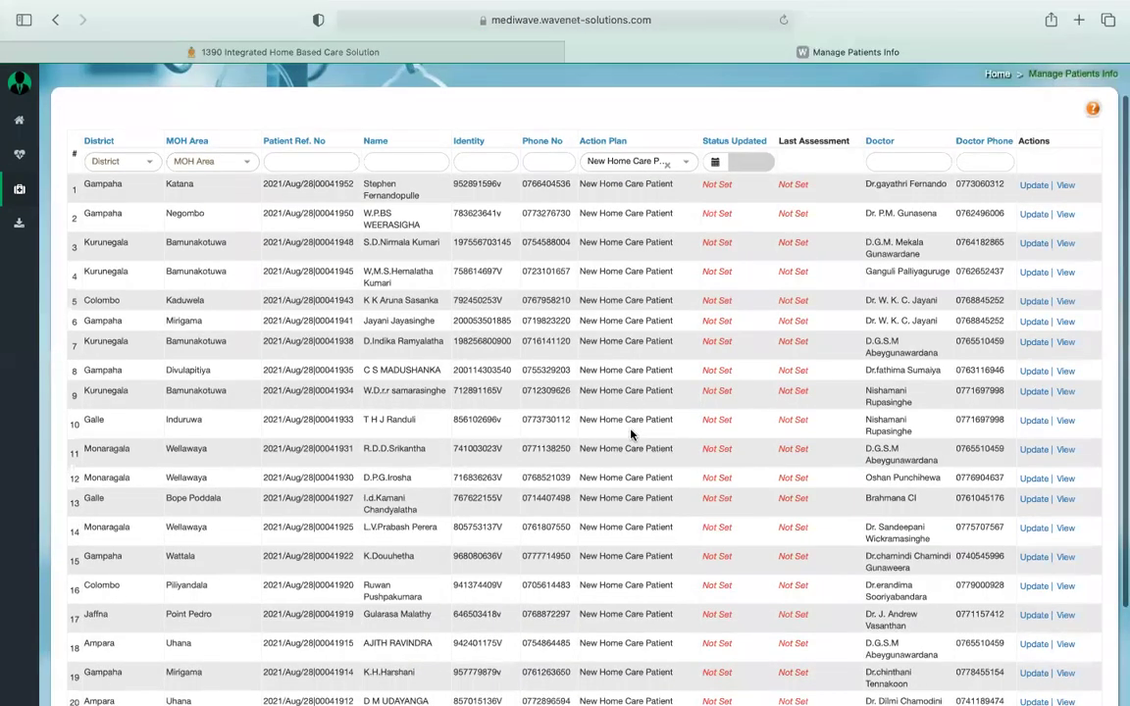
scroll(147, 687, down, 2)
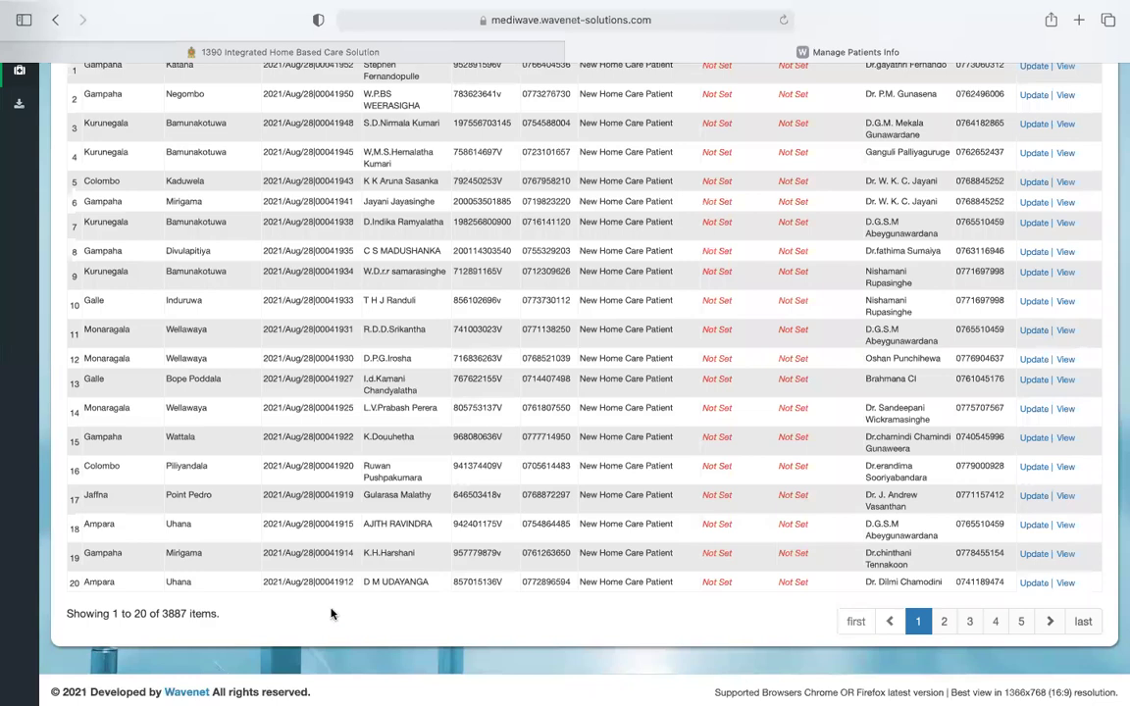
scroll(461, 542, up, 4)
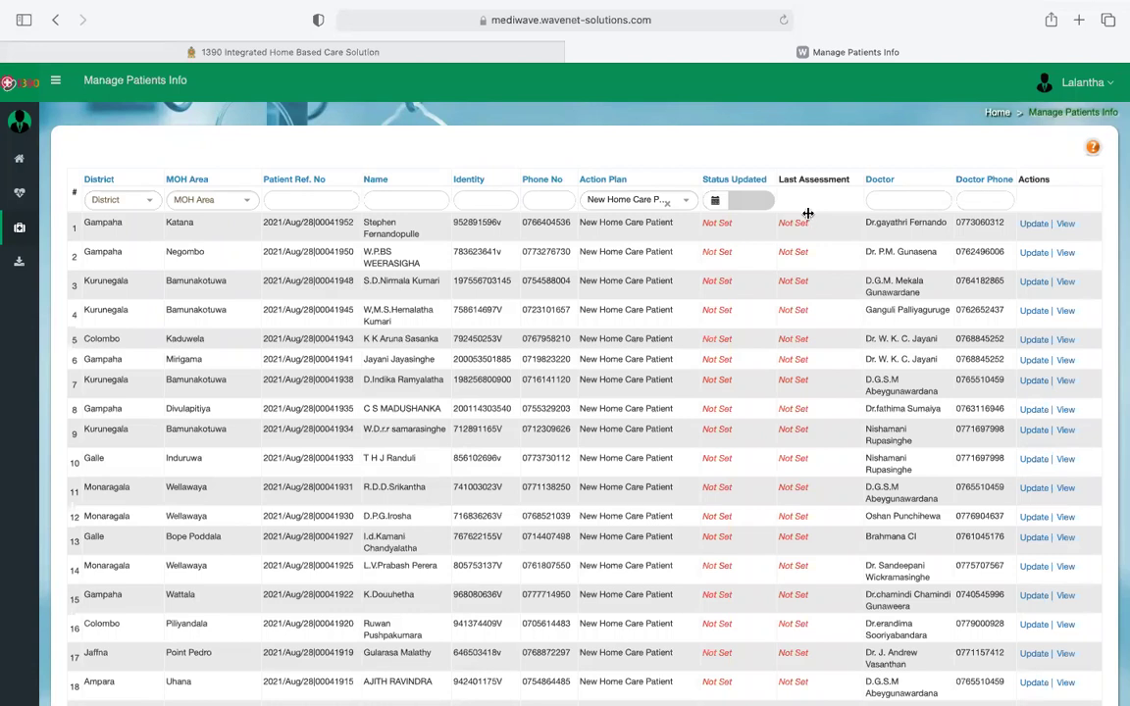
View the first listed patient's record, and open and close the existing-patient search form from the home dashboard
click(1067, 226)
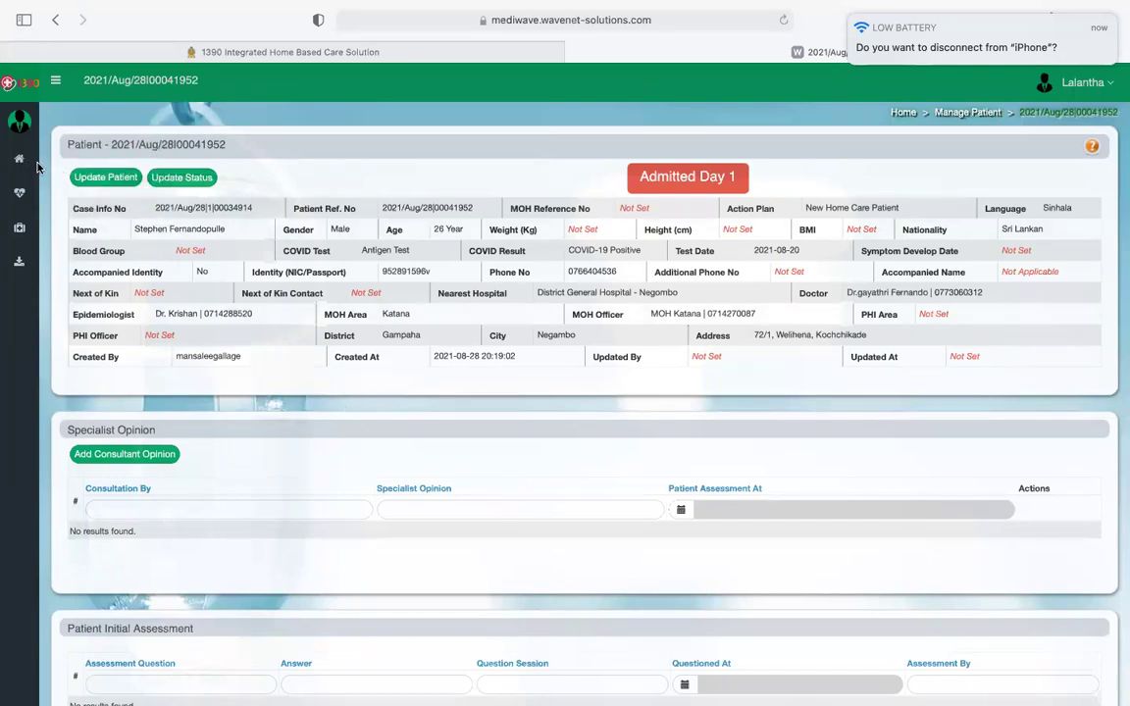
click(69, 161)
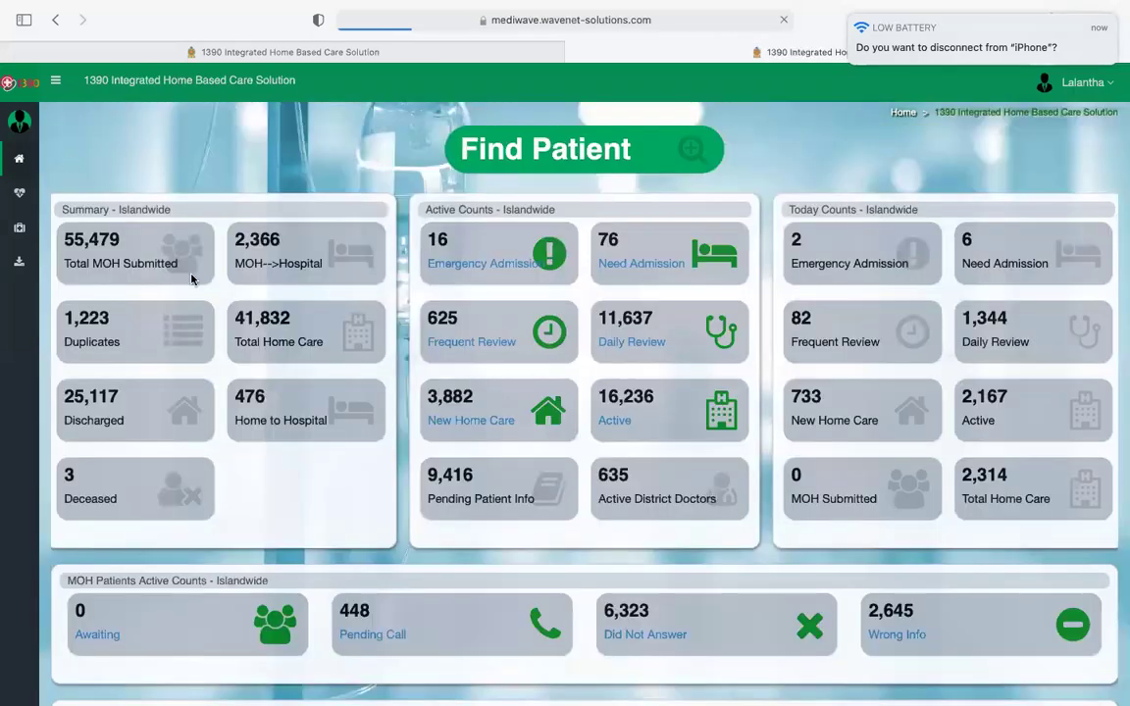
click(489, 155)
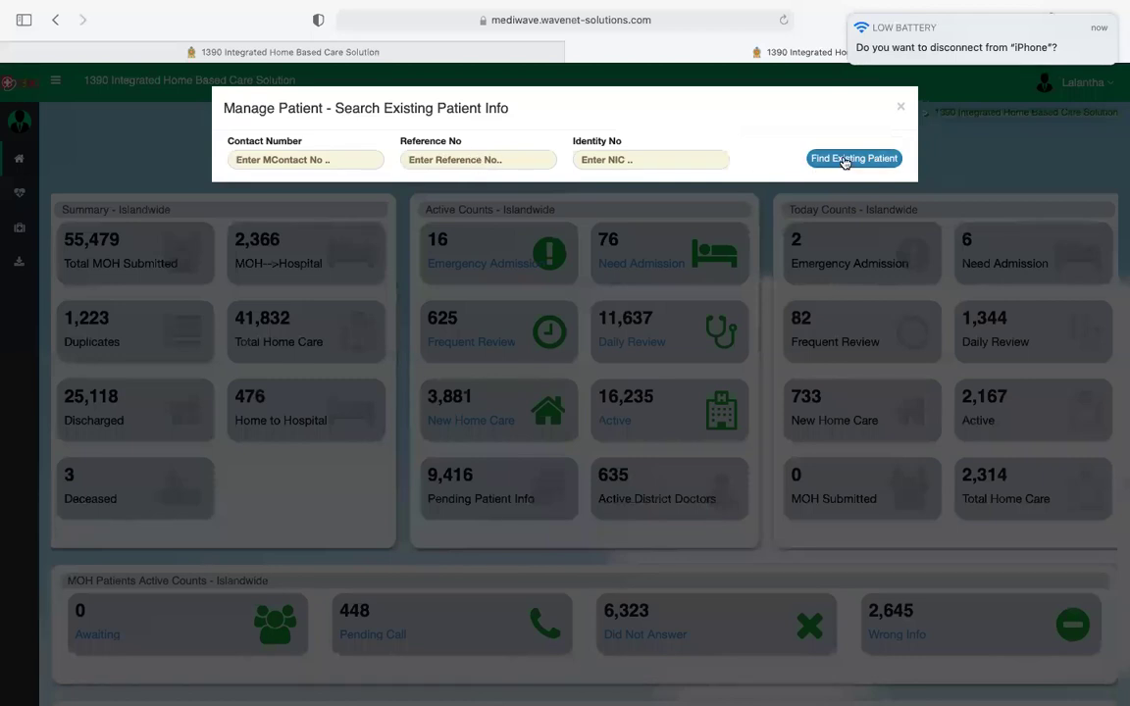
click(900, 109)
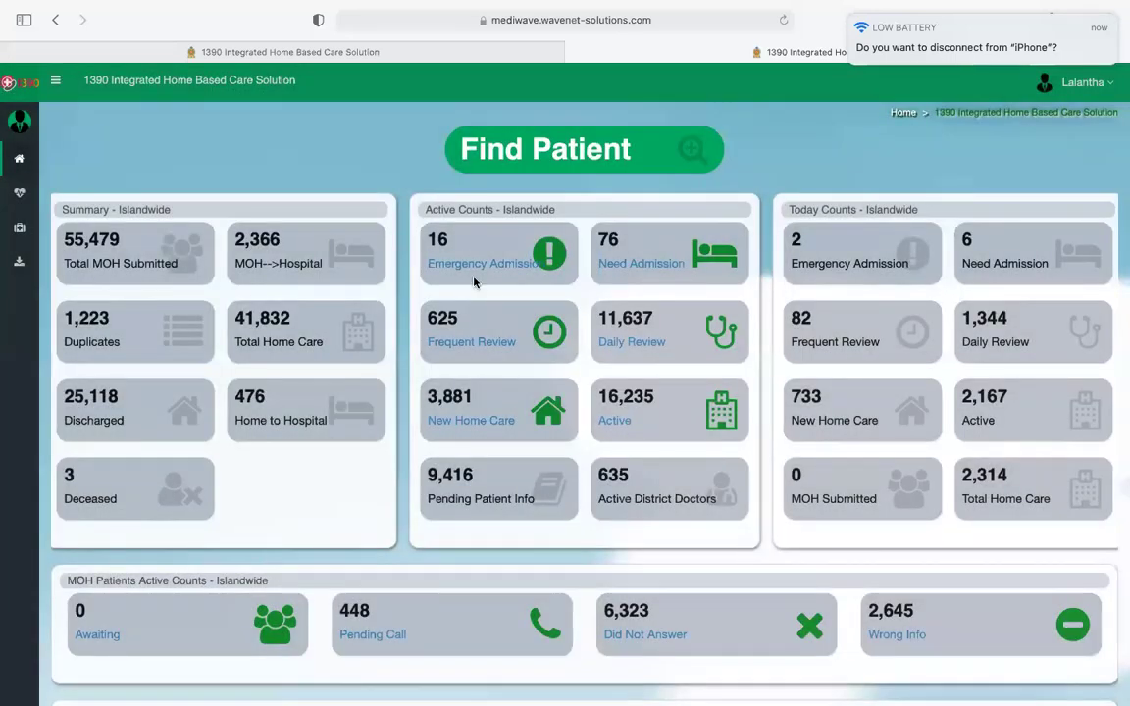
Reopen the New Home Care list, view the first patient's record and go back to the list
click(490, 412)
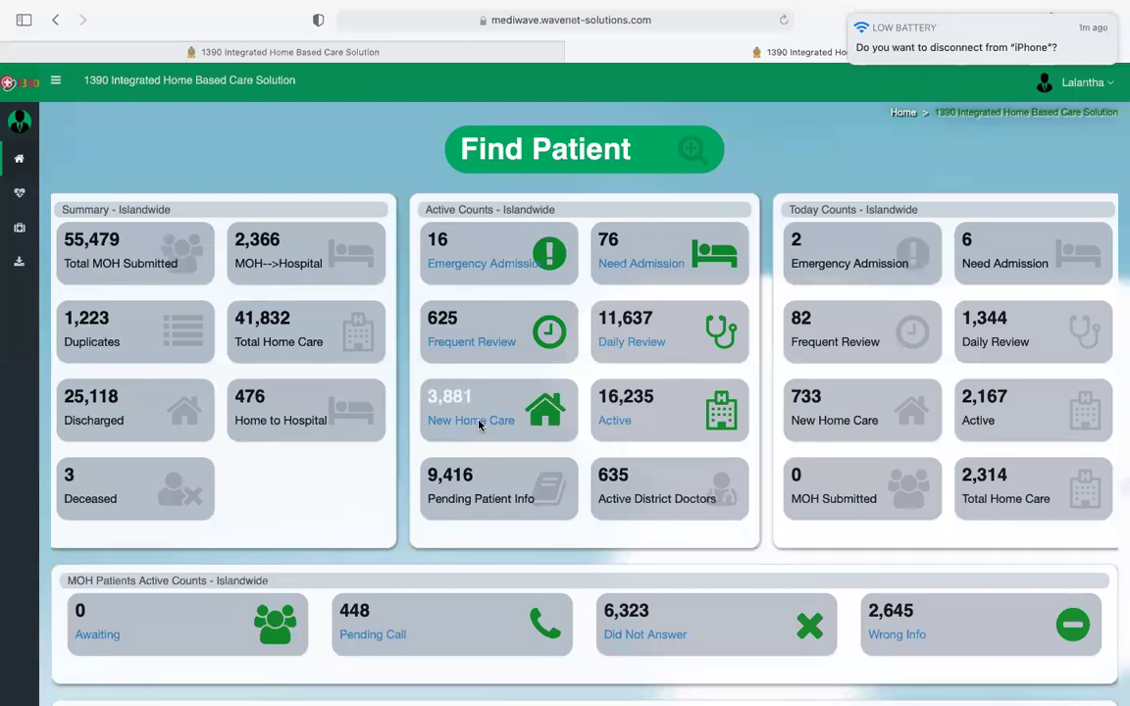
click(479, 424)
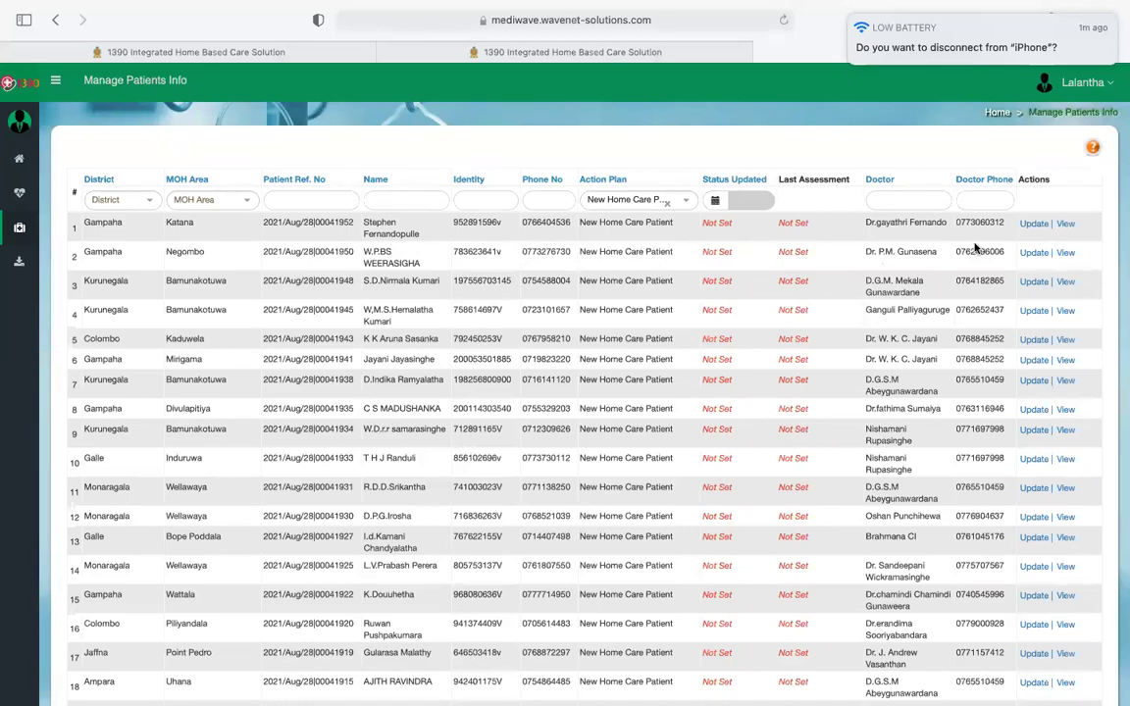
click(1066, 224)
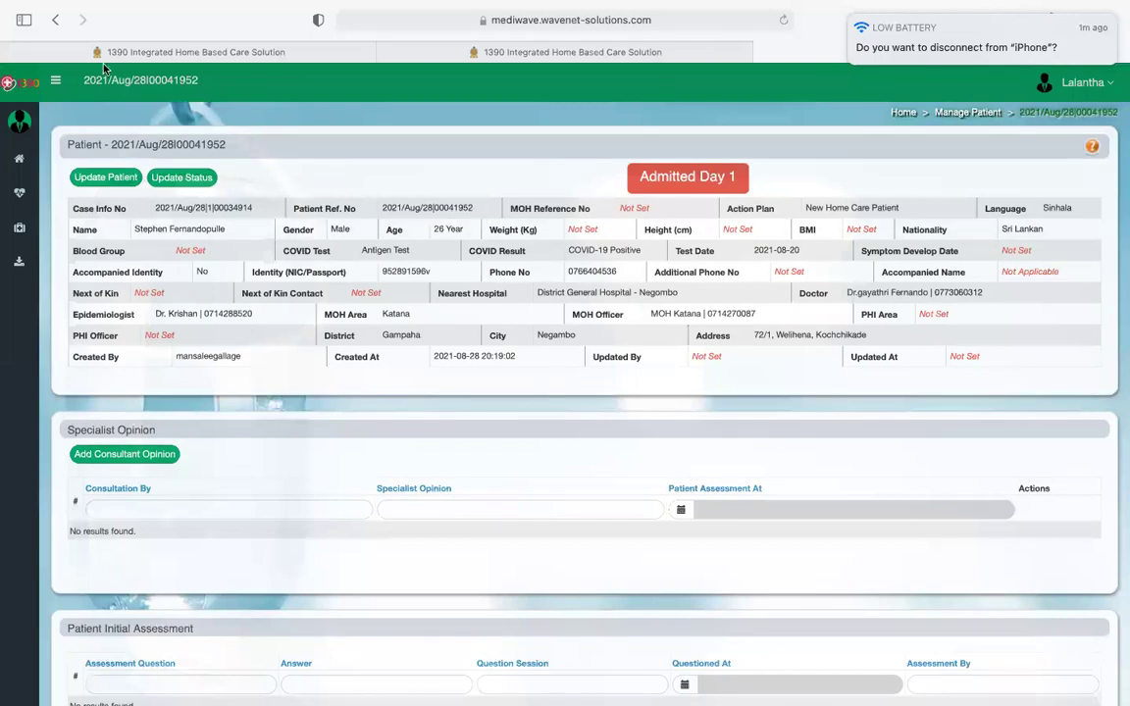
click(56, 21)
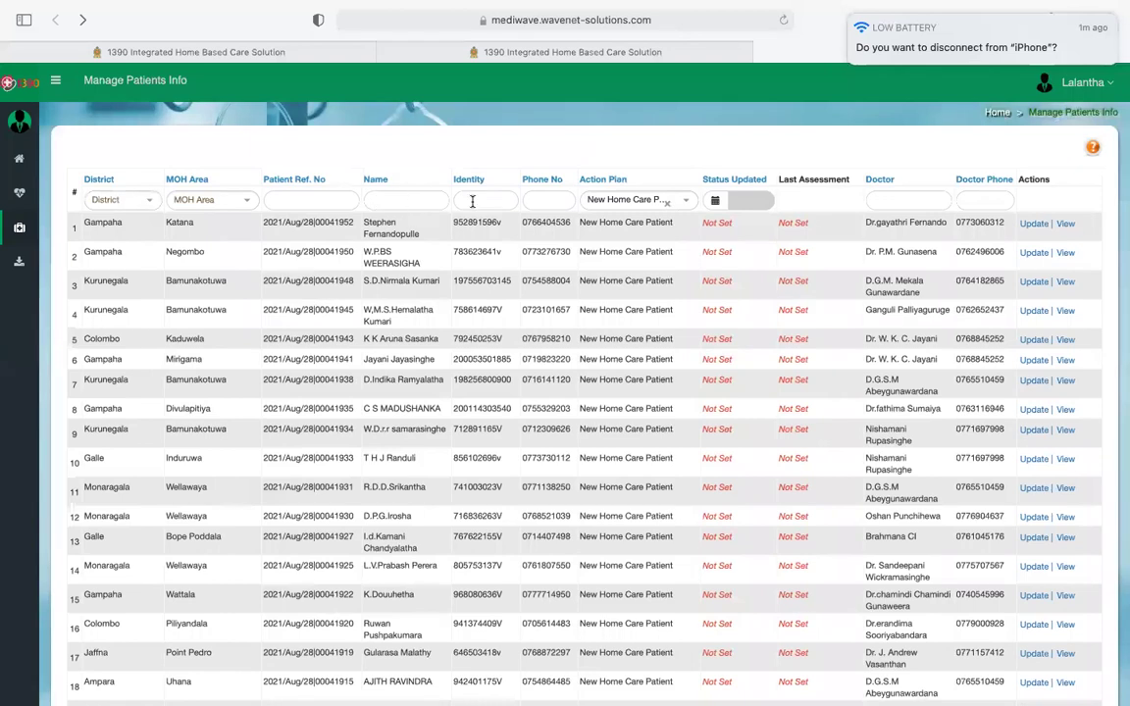
Filter the New Home Care list by a patient reference number and go back to the unfiltered list
click(294, 200)
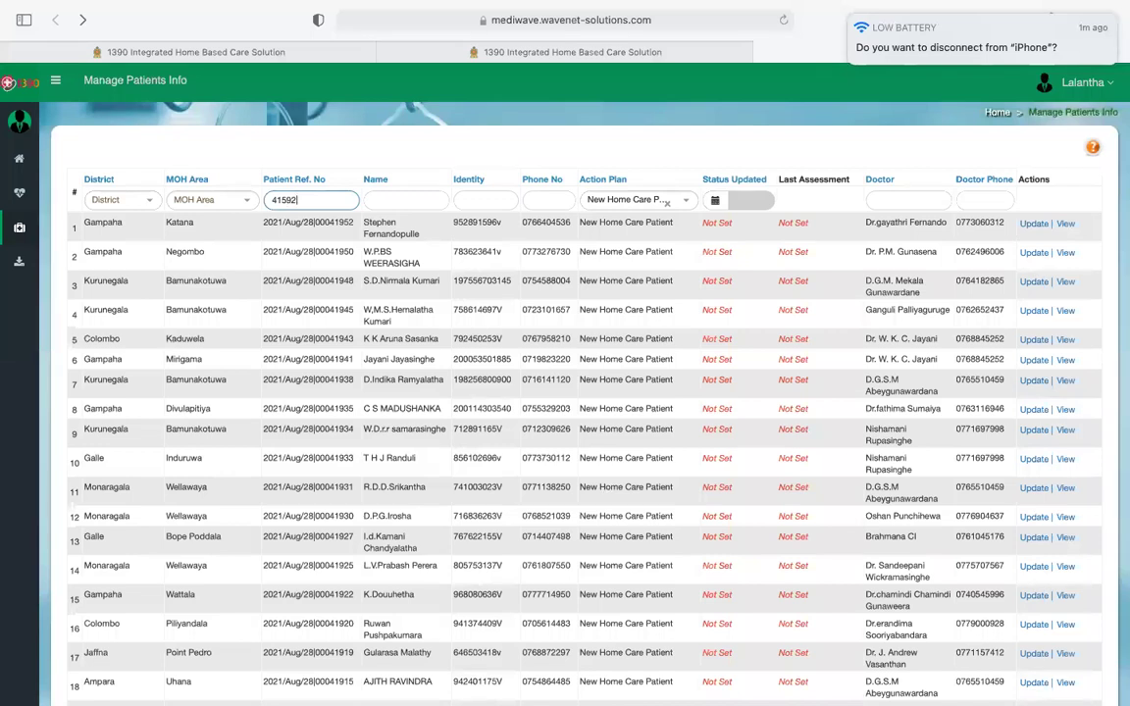
key(Return)
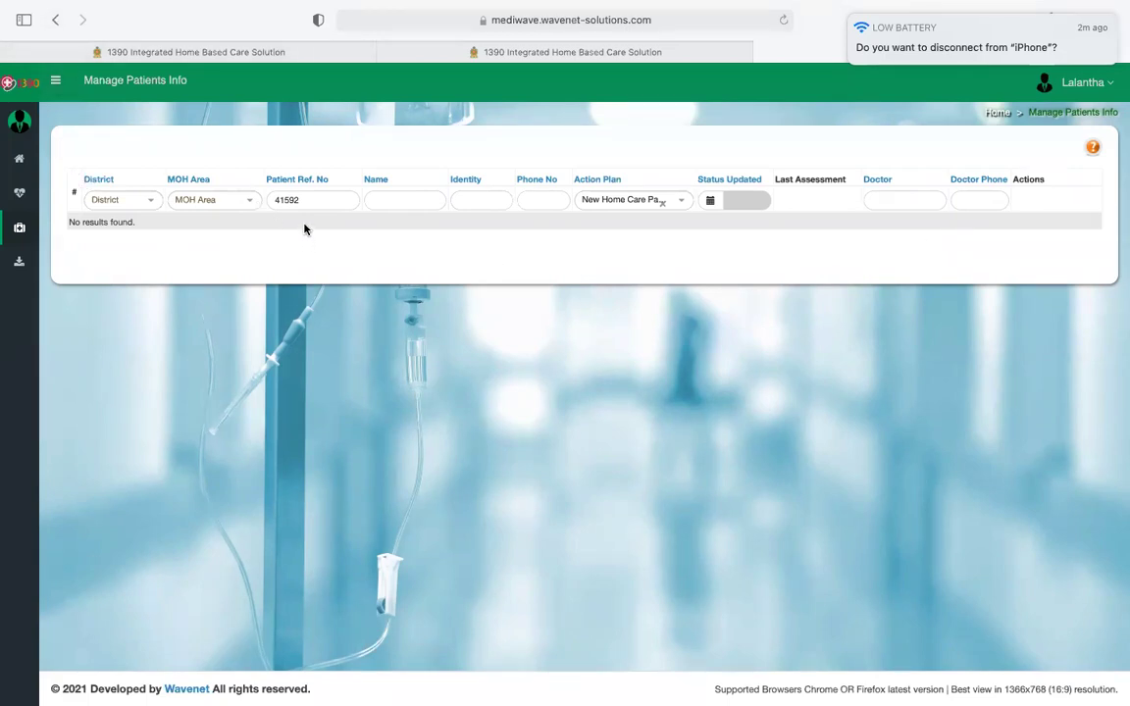
key(BackSpace)
key(BackSpace)
click(55, 22)
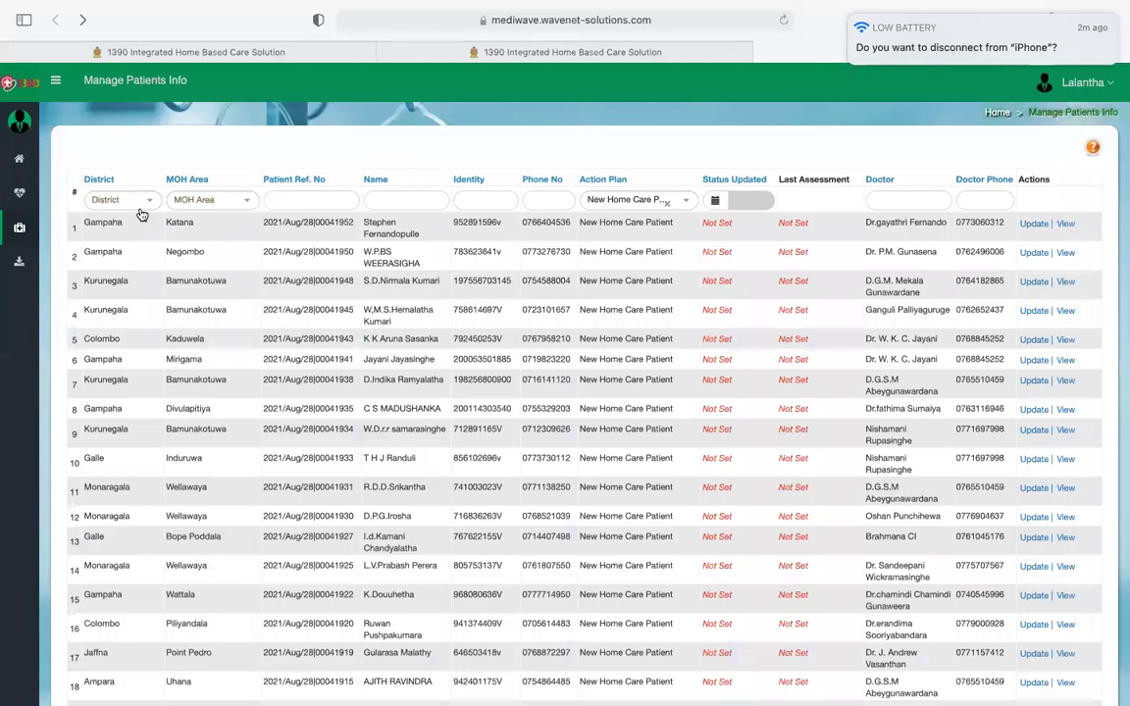
Open the first New Home Care patient's record and review its specialist opinion, initial assessment, daily assessment and no-answer sections
click(1067, 226)
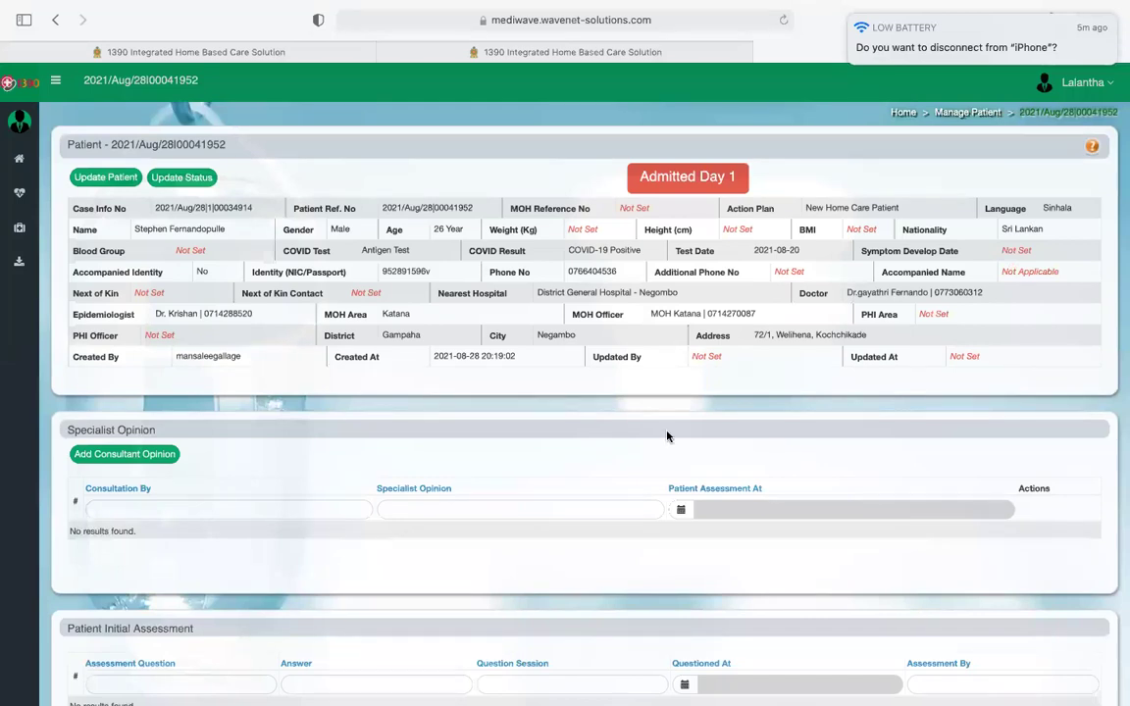
scroll(667, 437, down, 2)
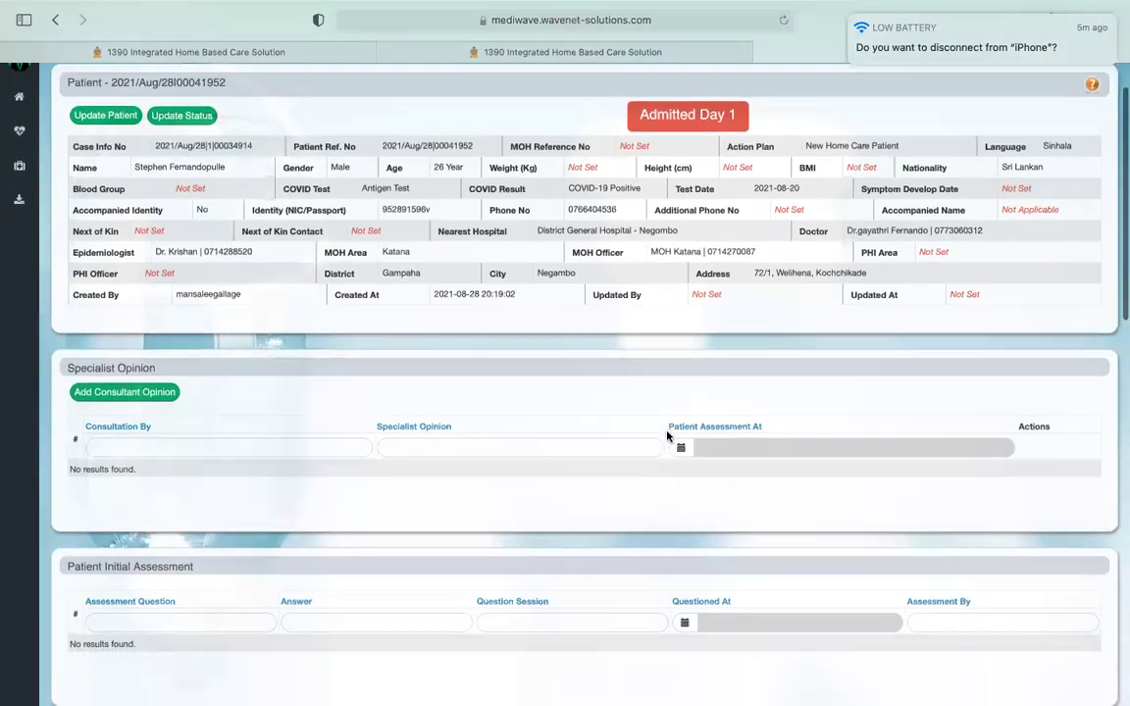
scroll(495, 380, down, 1)
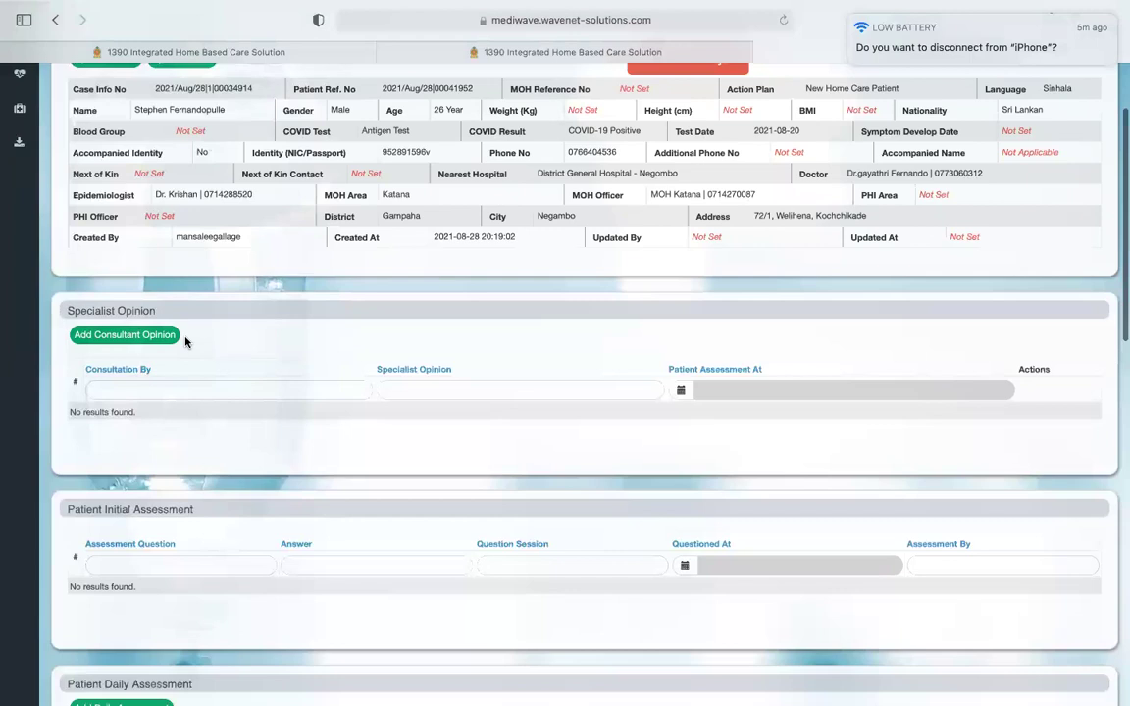
scroll(185, 341, down, 5)
scroll(162, 431, down, 7)
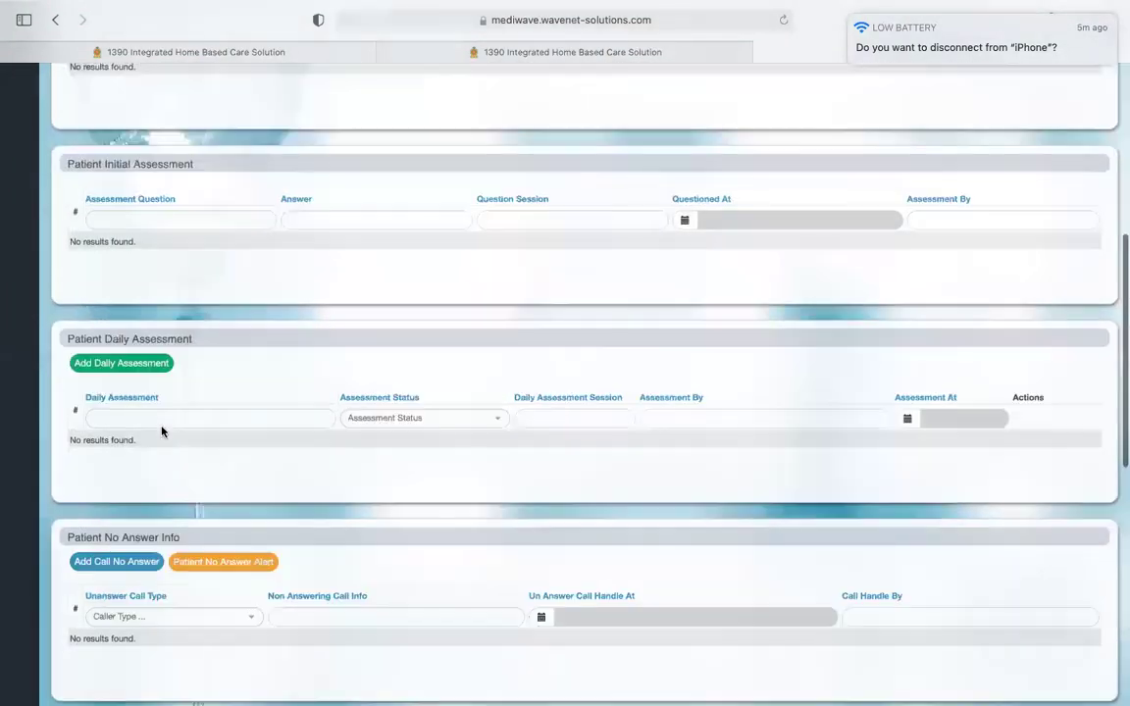
scroll(121, 255, up, 4)
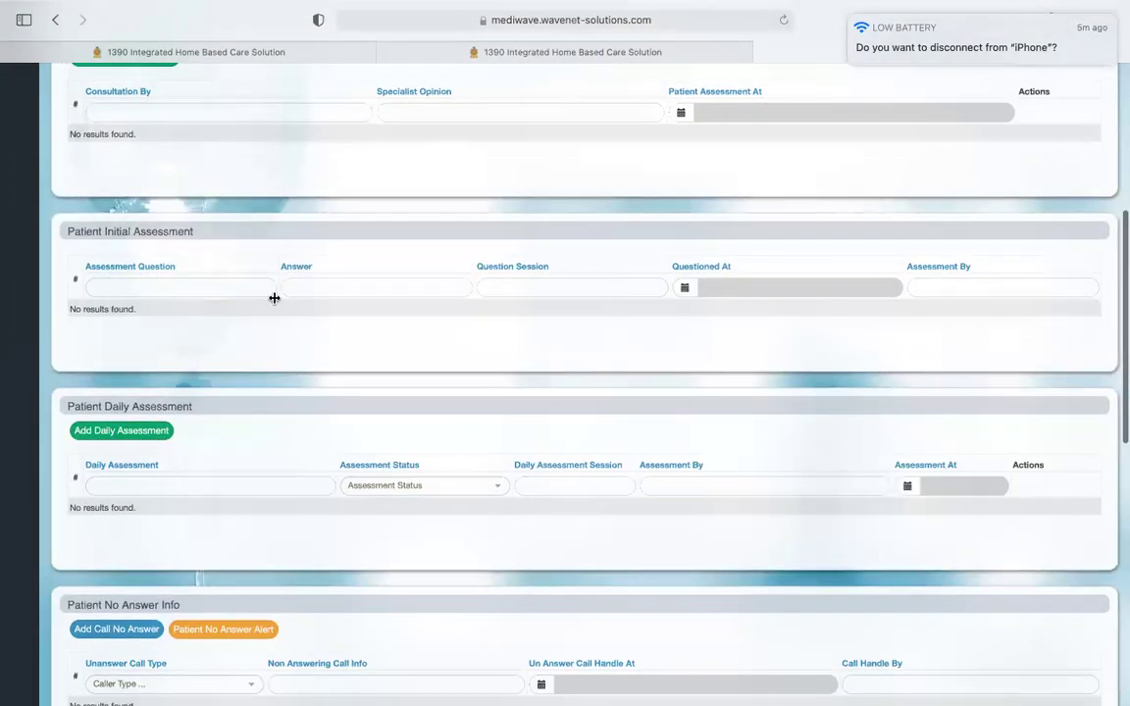
Start a daily assessment for the patient and review the admission, social and comorbid condition questions
click(126, 432)
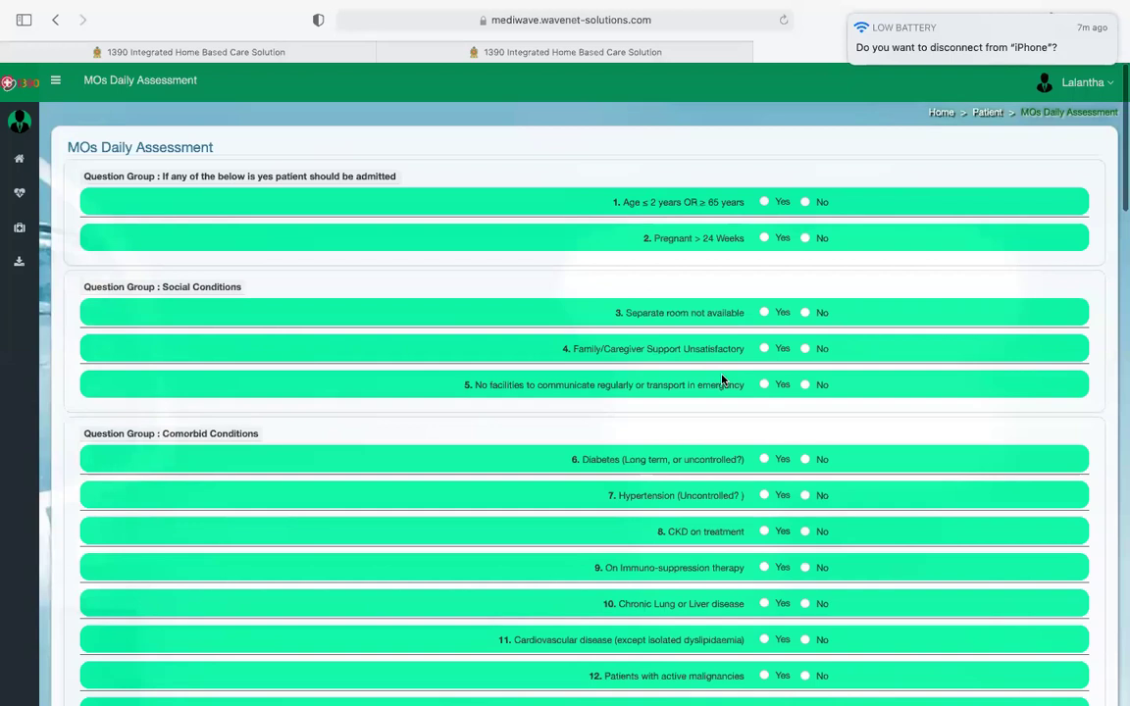
scroll(722, 379, down, 3)
scroll(722, 379, down, 2)
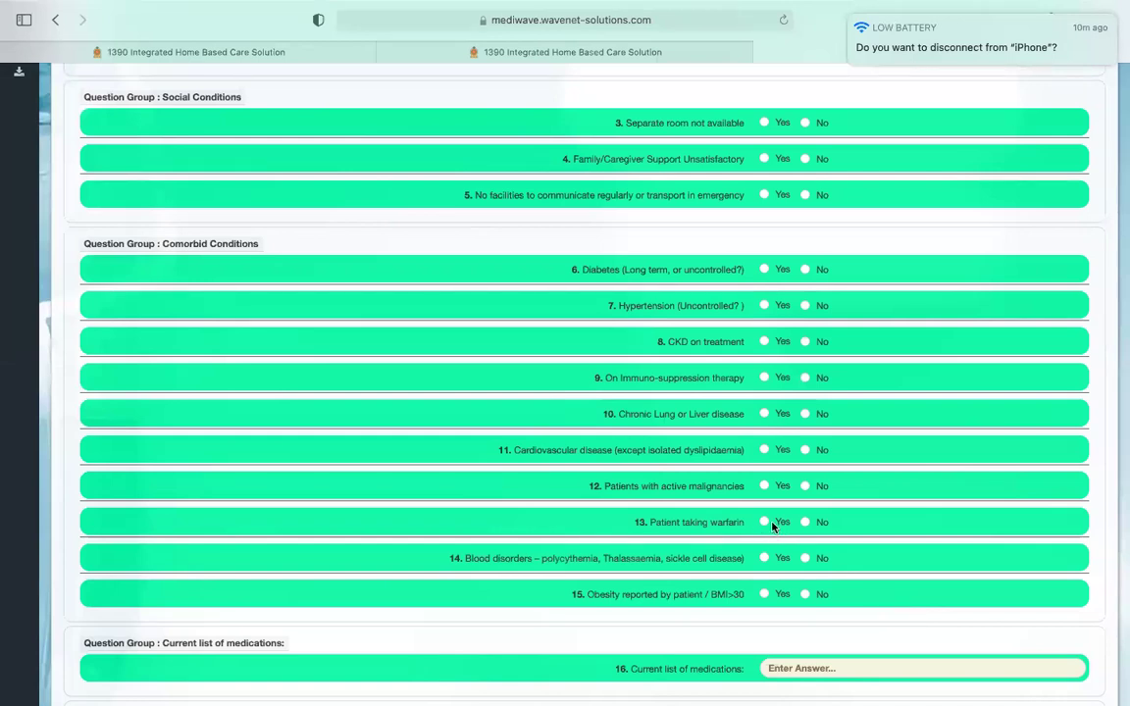
Review the Comorbid Conditions, current medications and General Symptom questions of the daily assessment form
scroll(761, 579, down, 2)
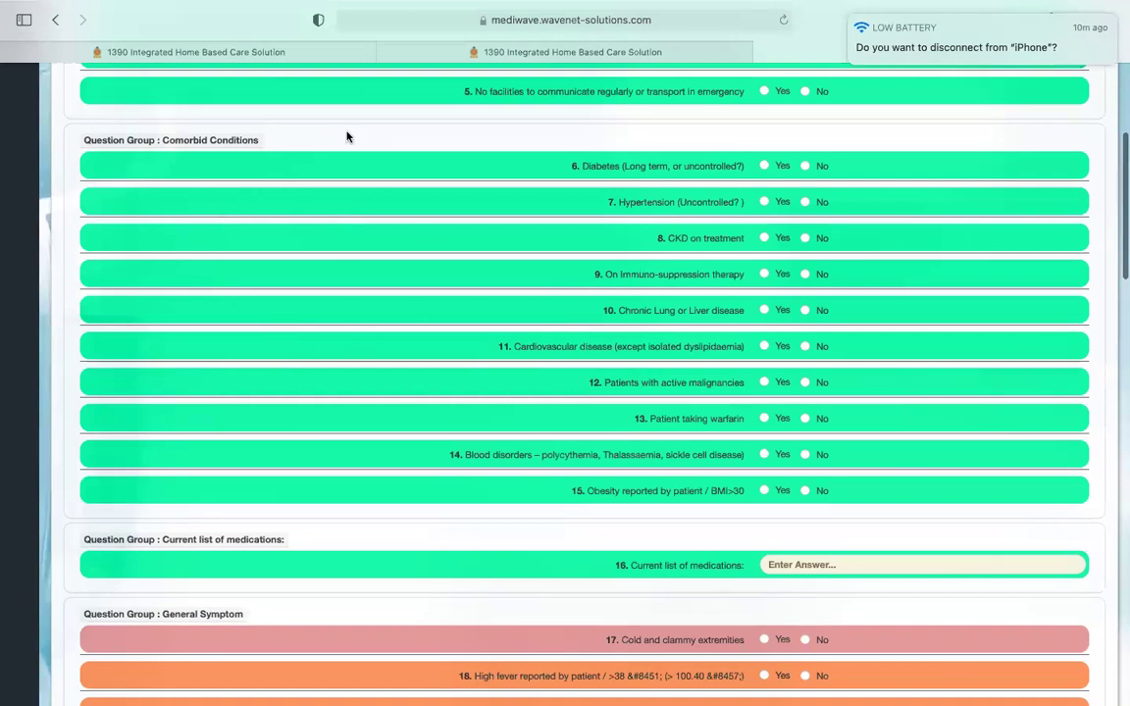
scroll(382, 298, down, 5)
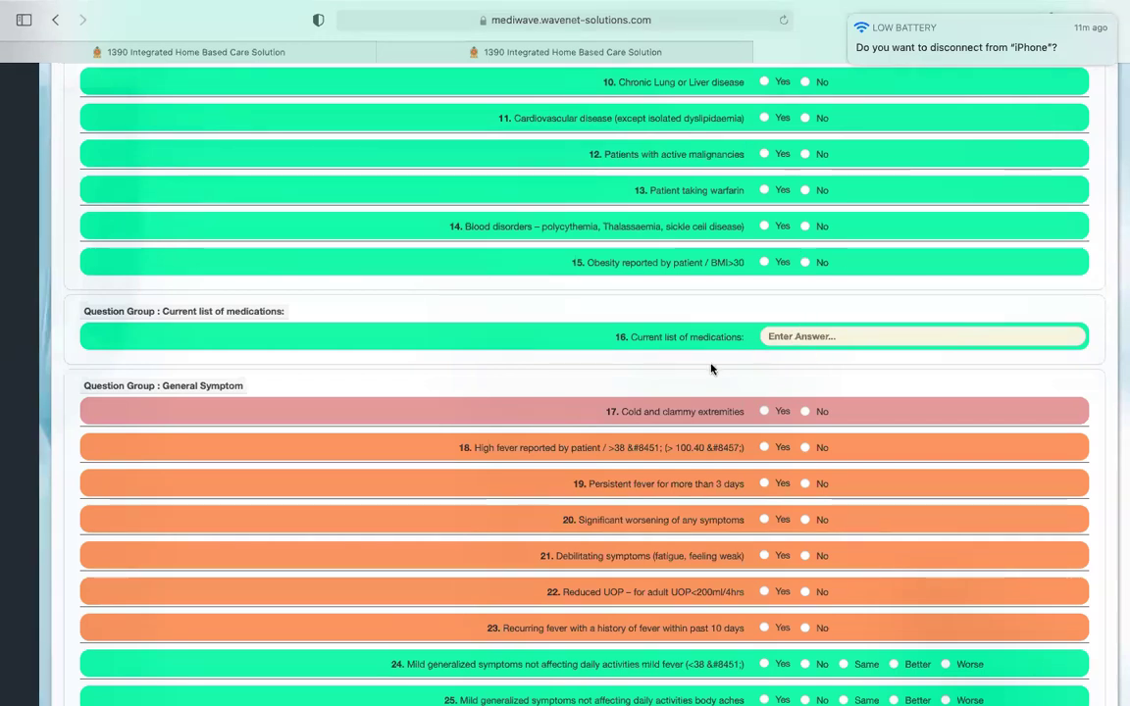
scroll(711, 369, down, 2)
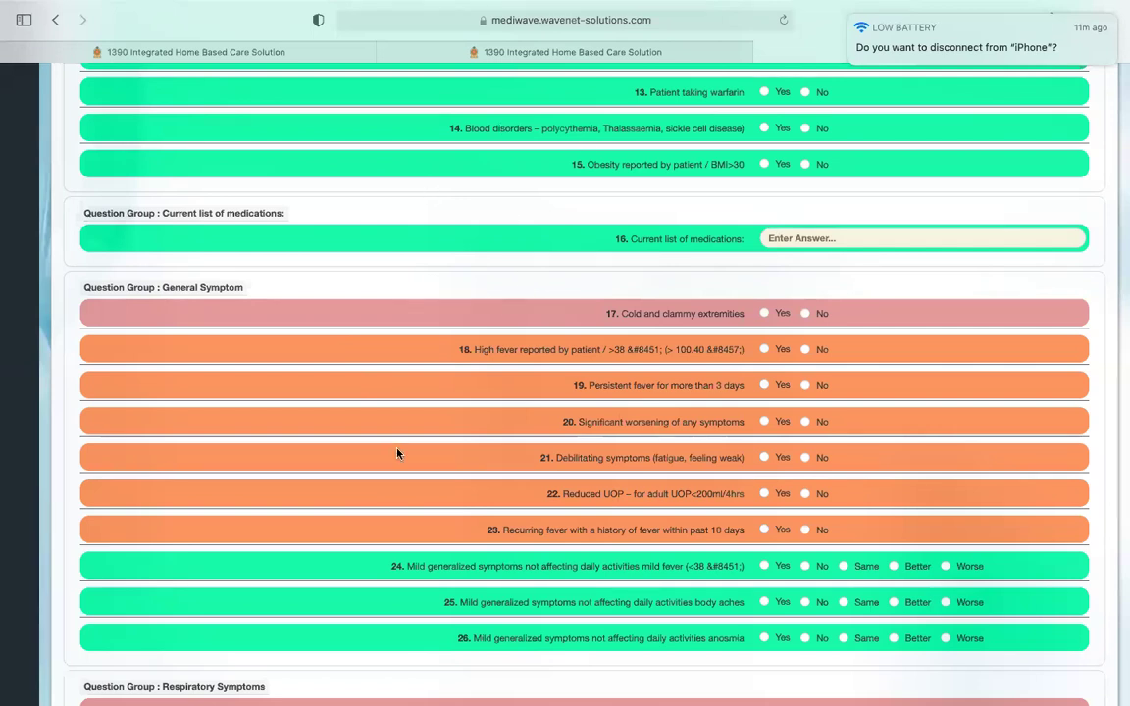
scroll(398, 453, down, 1)
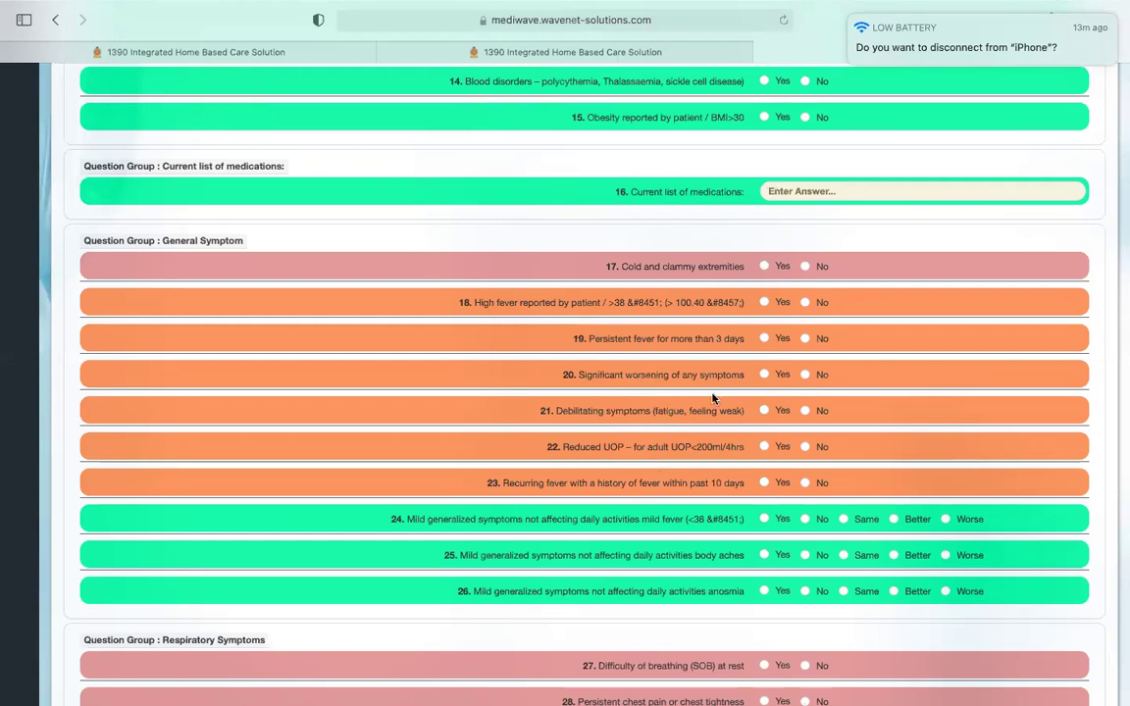
scroll(638, 382, down, 3)
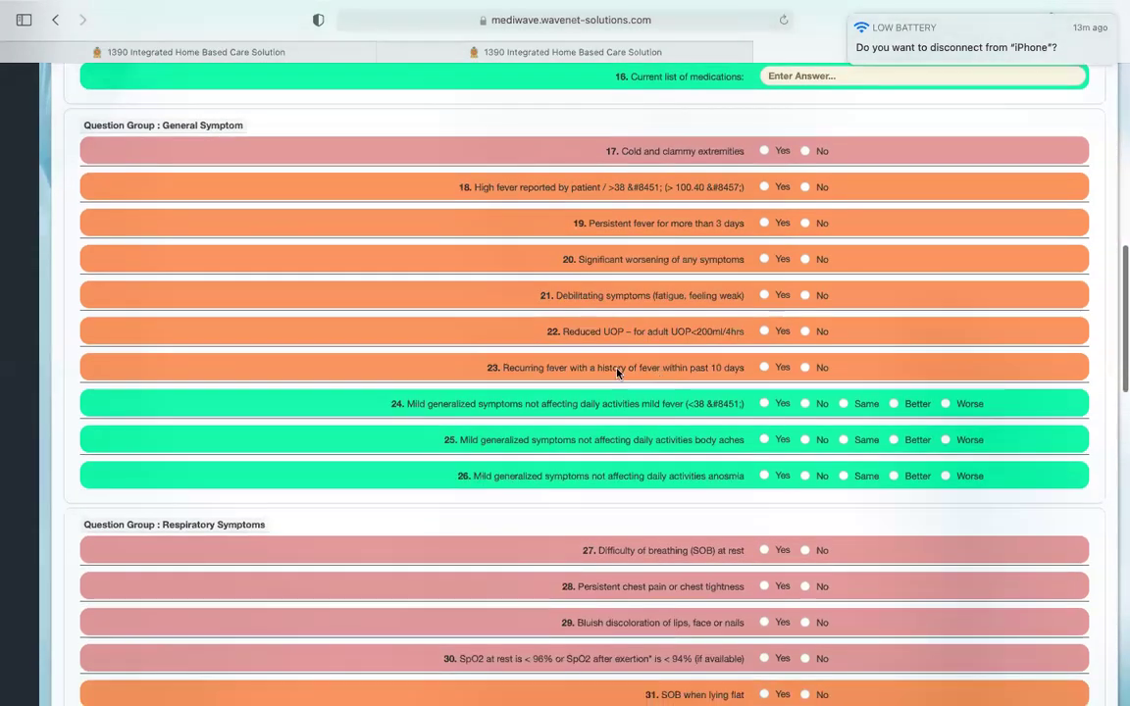
scroll(617, 373, down, 1)
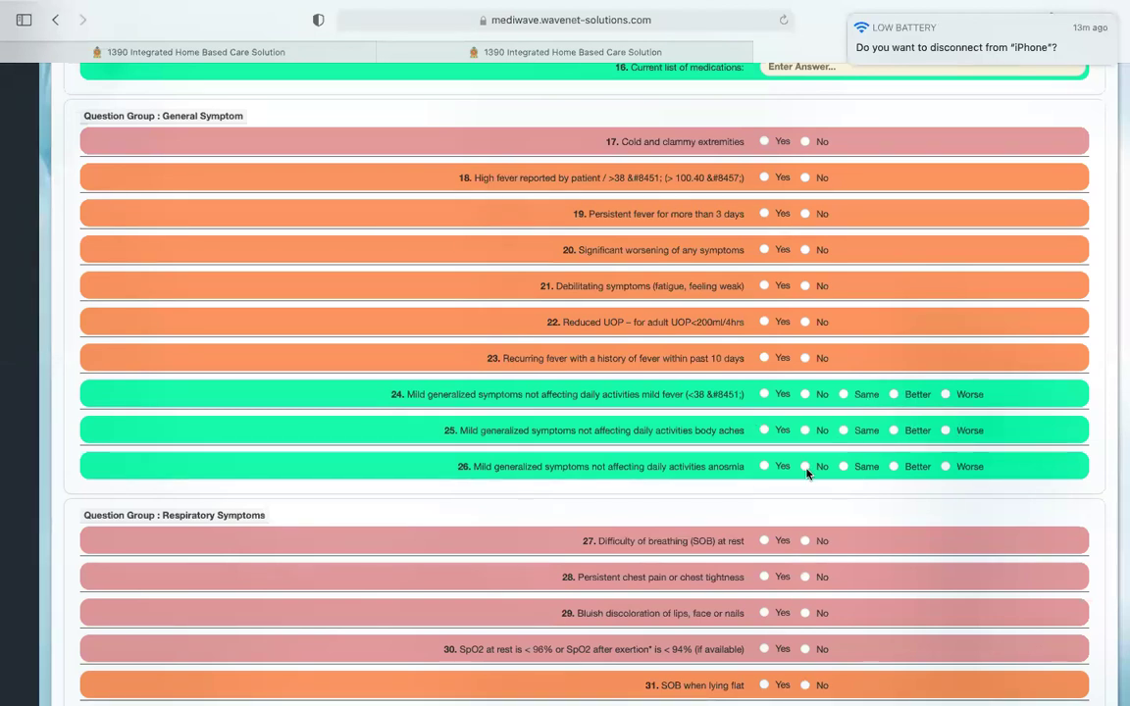
scroll(701, 409, down, 1)
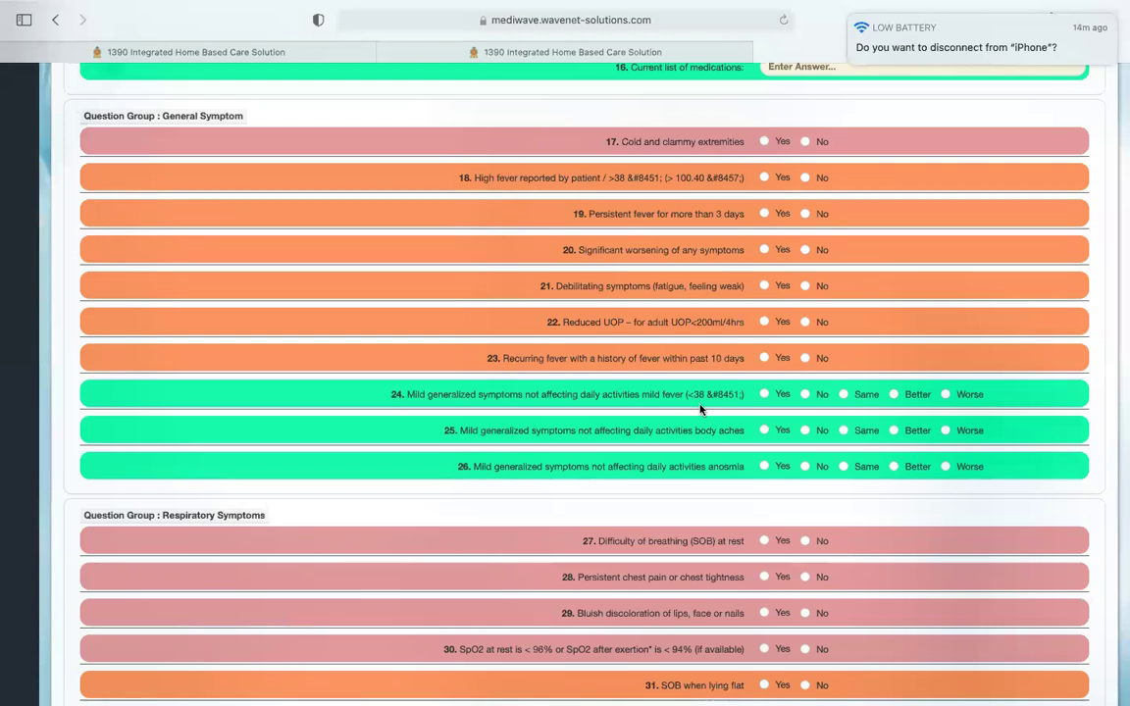
scroll(700, 410, down, 4)
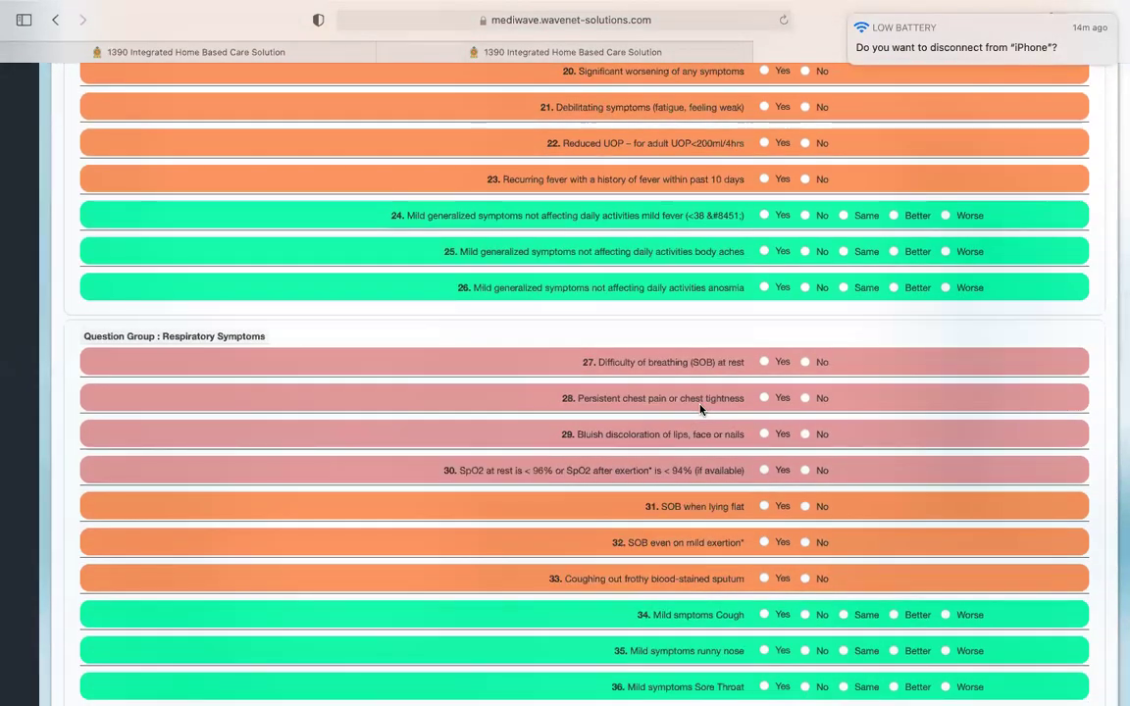
scroll(700, 410, up, 7)
scroll(700, 403, down, 7)
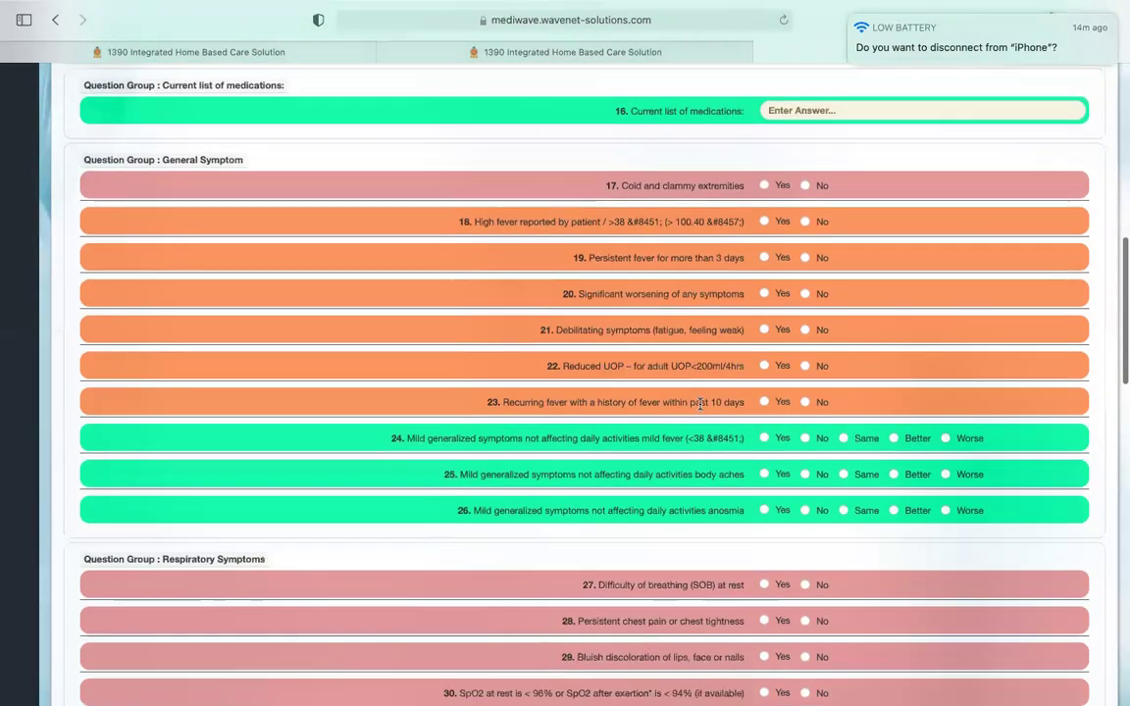
Review the Respiratory, GI, CNS and Other Symptoms question groups of the daily assessment form
scroll(700, 403, down, 3)
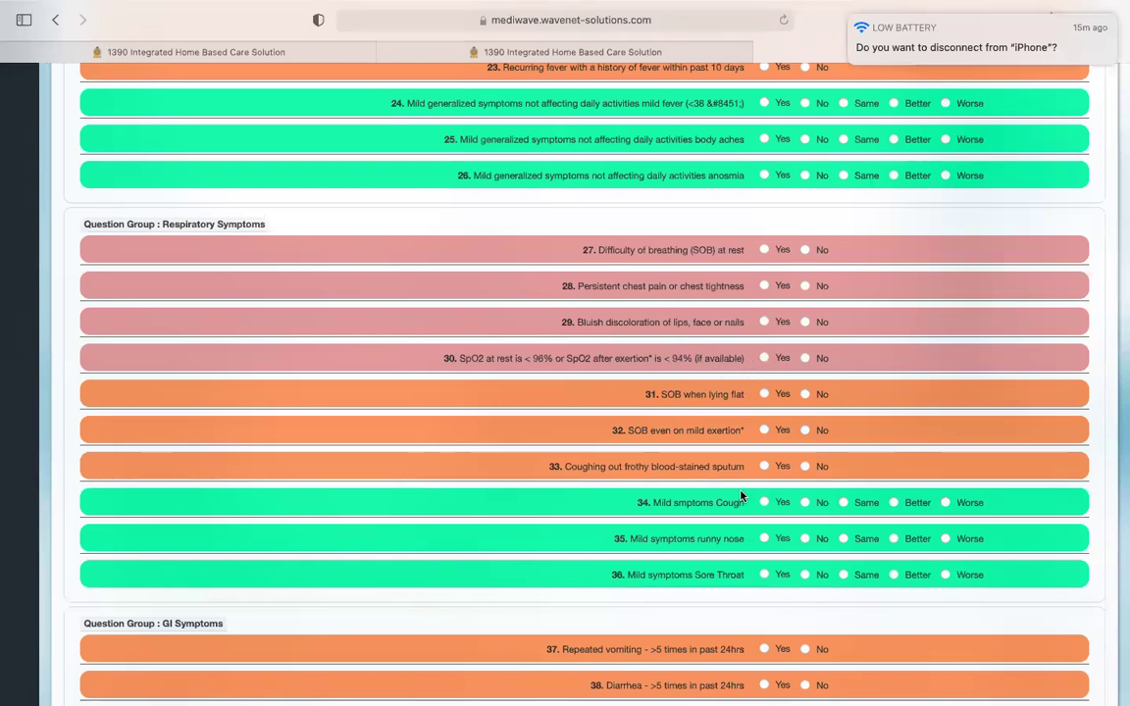
scroll(740, 496, down, 3)
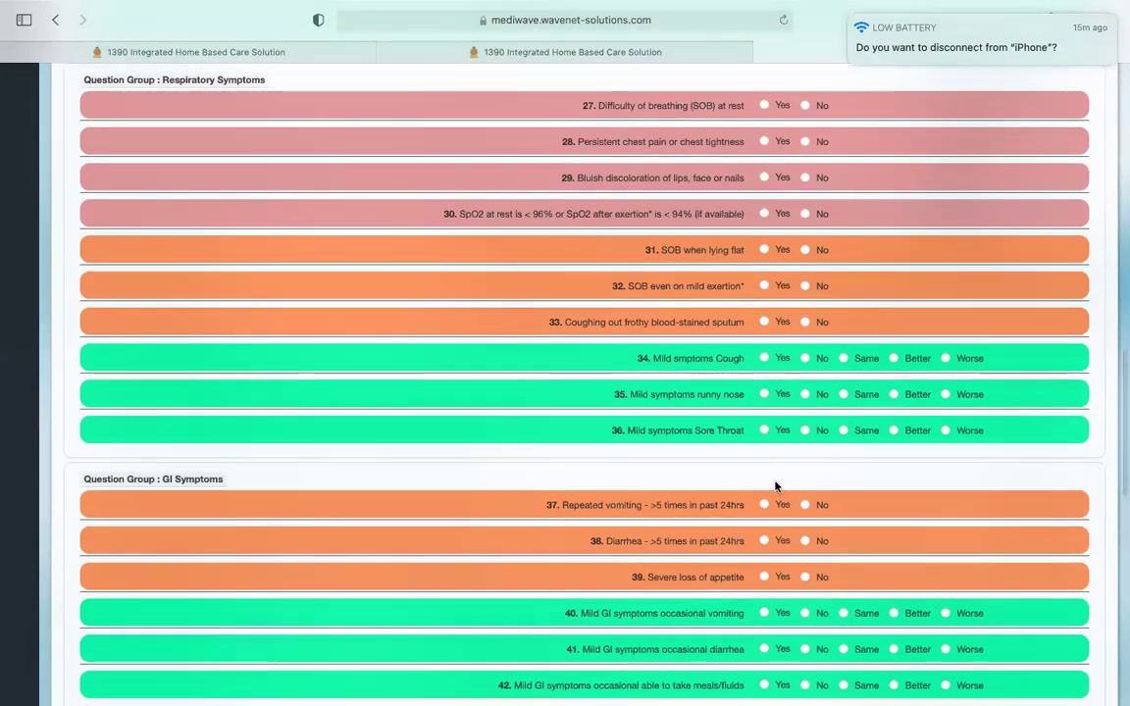
scroll(768, 407, down, 1)
scroll(768, 407, down, 5)
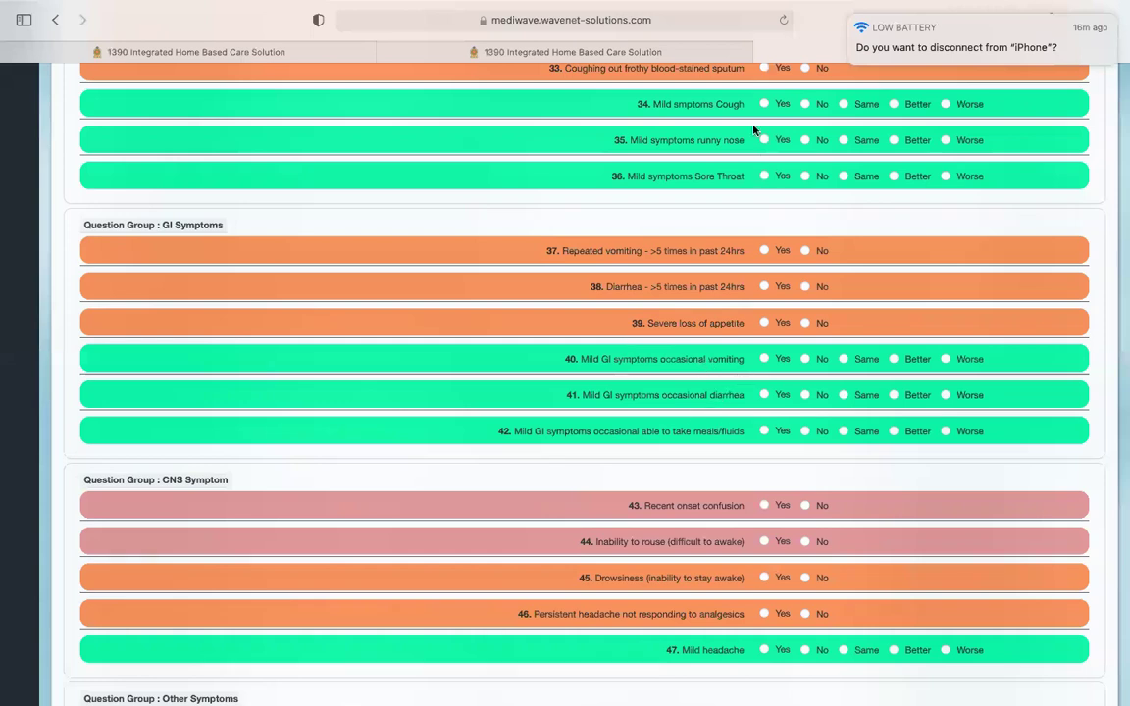
scroll(723, 396, down, 3)
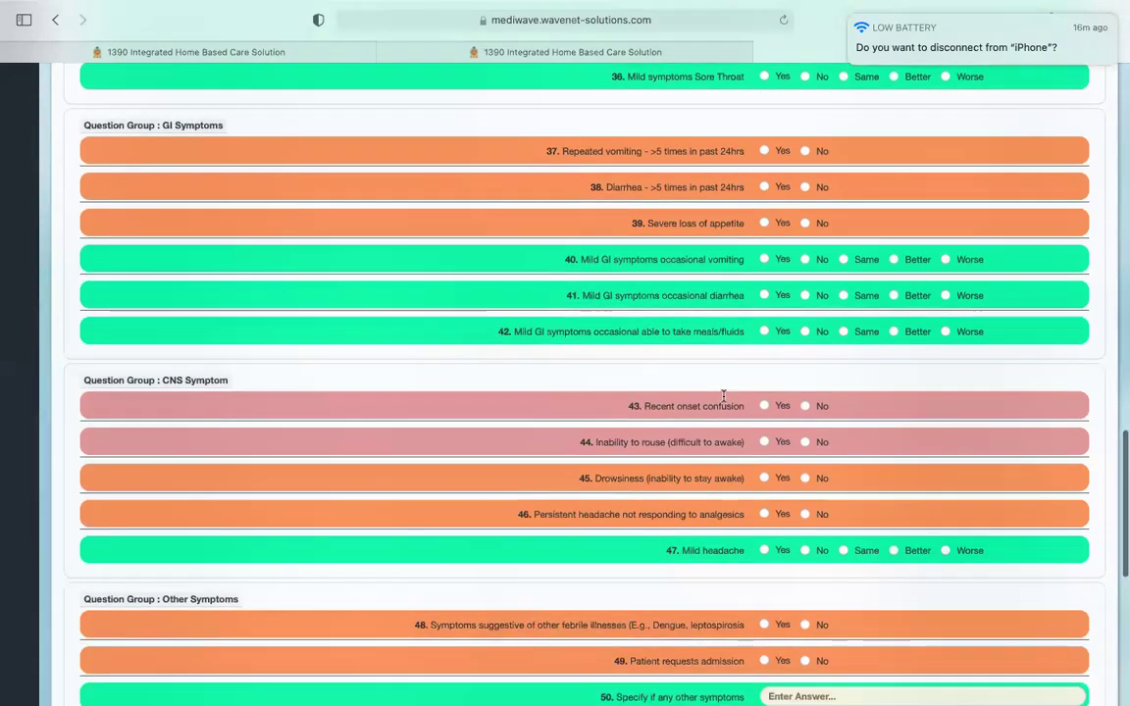
scroll(724, 402, down, 2)
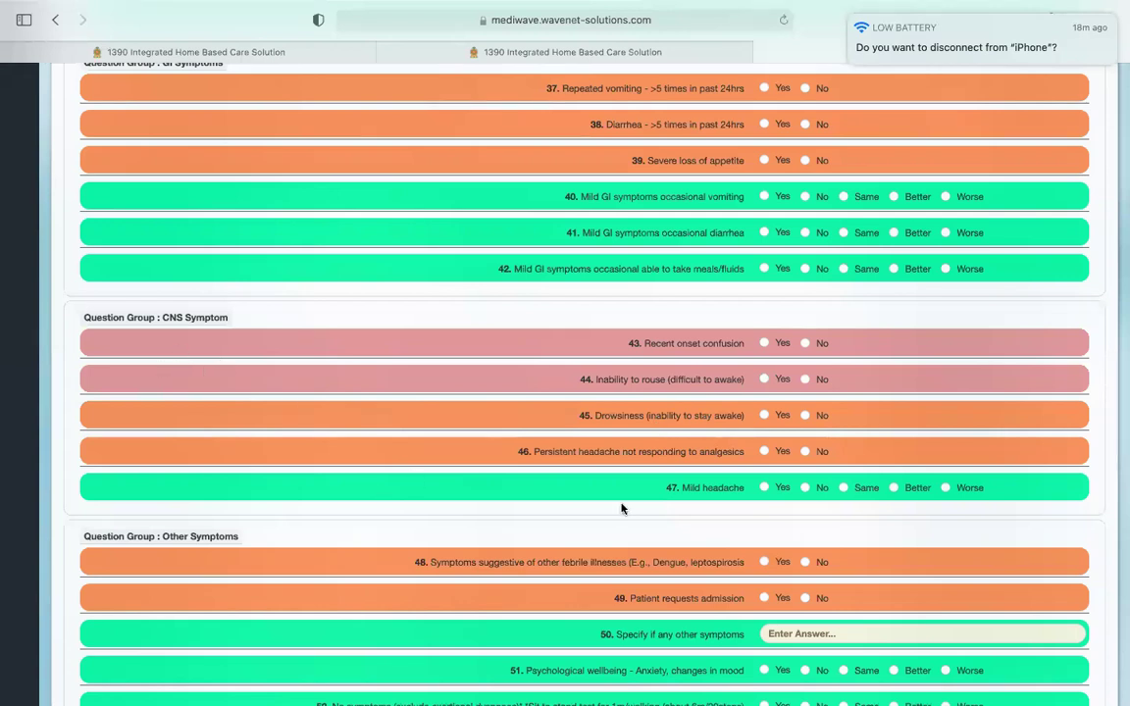
scroll(636, 511, down, 5)
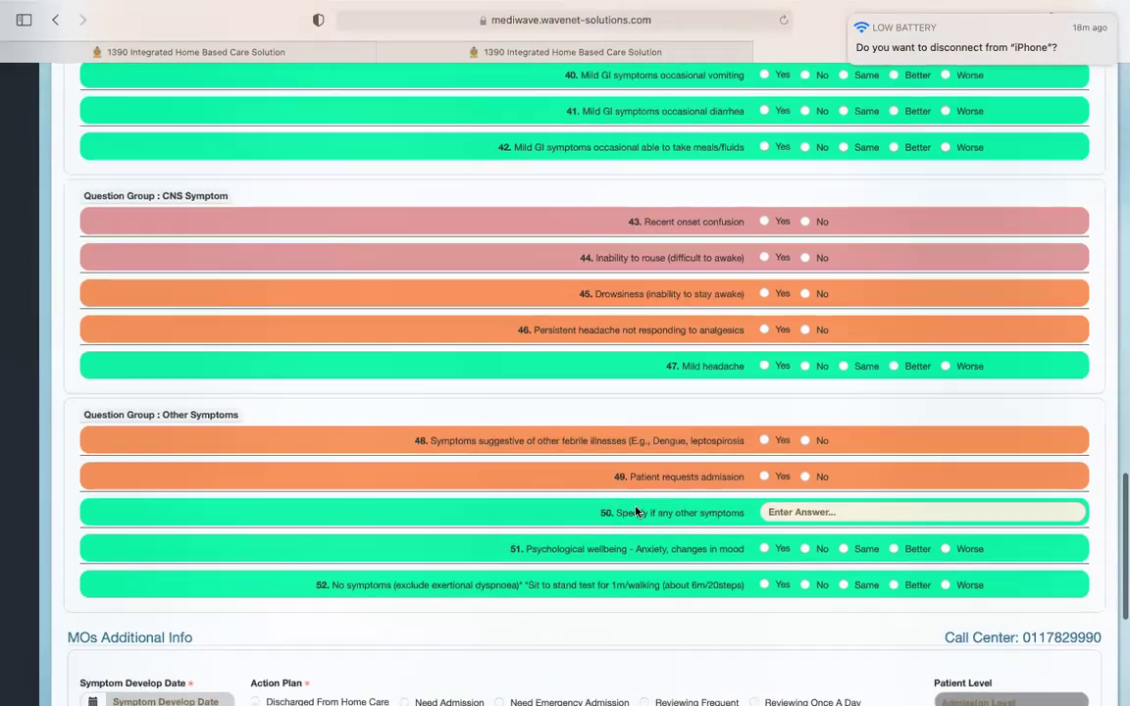
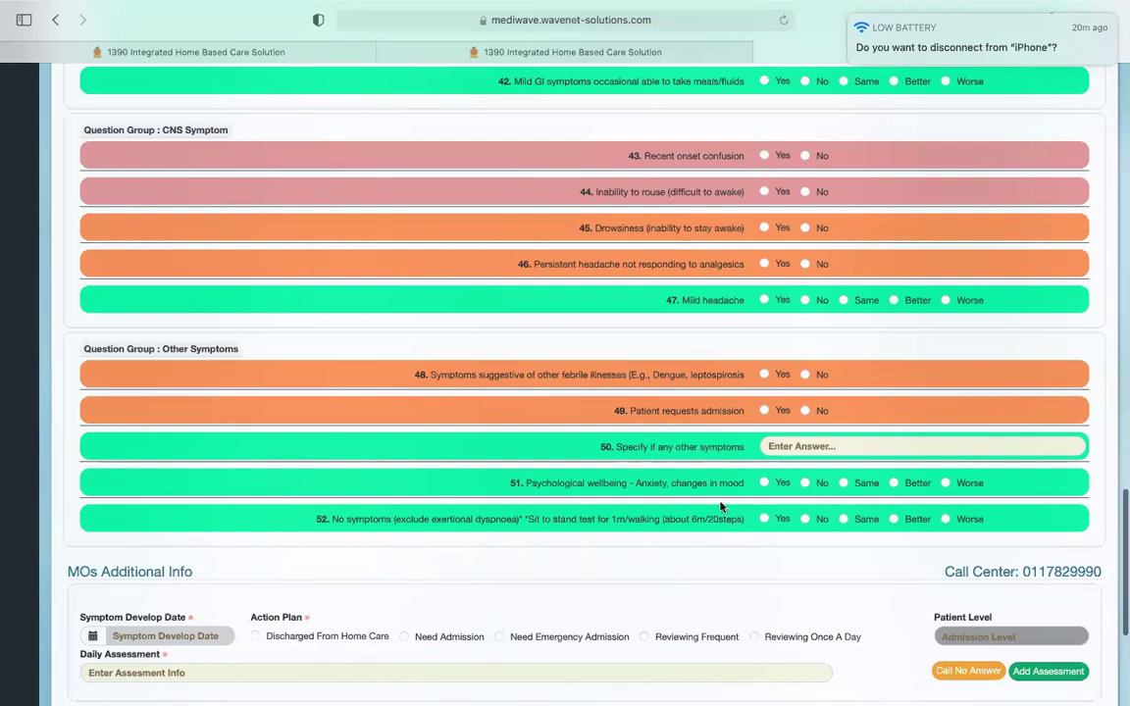
Examine the MOs Additional Info and Patient Info sections and return to the patient's record without adding the assessment
scroll(720, 506, down, 5)
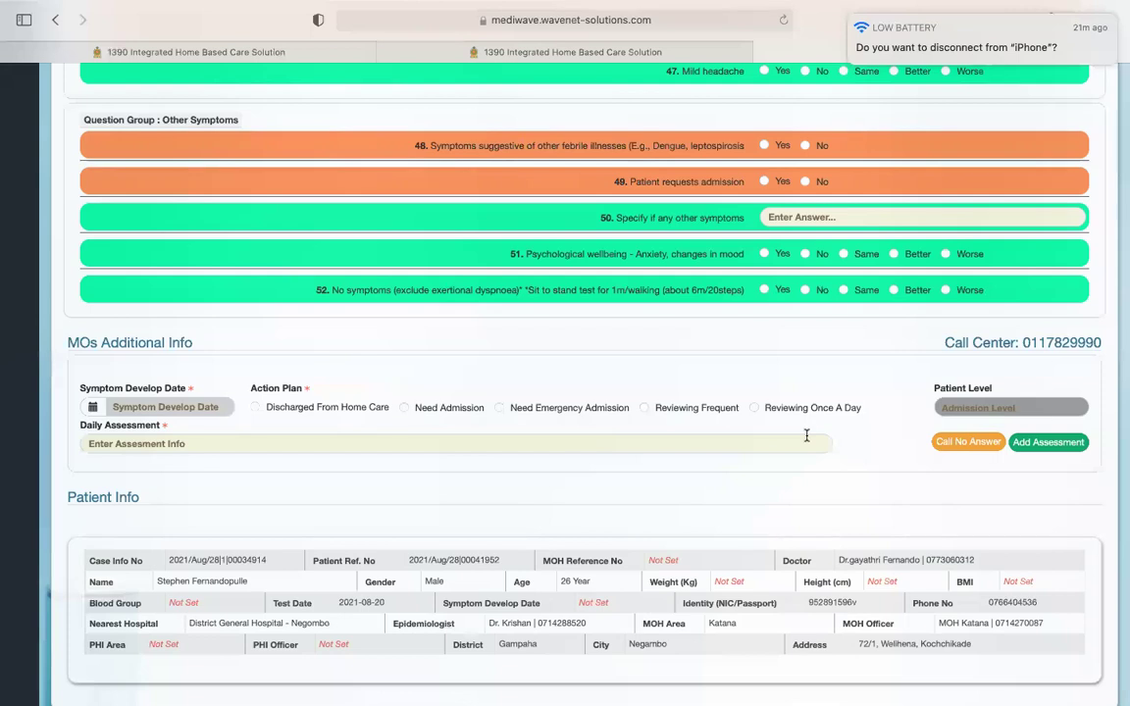
scroll(806, 435, up, 3)
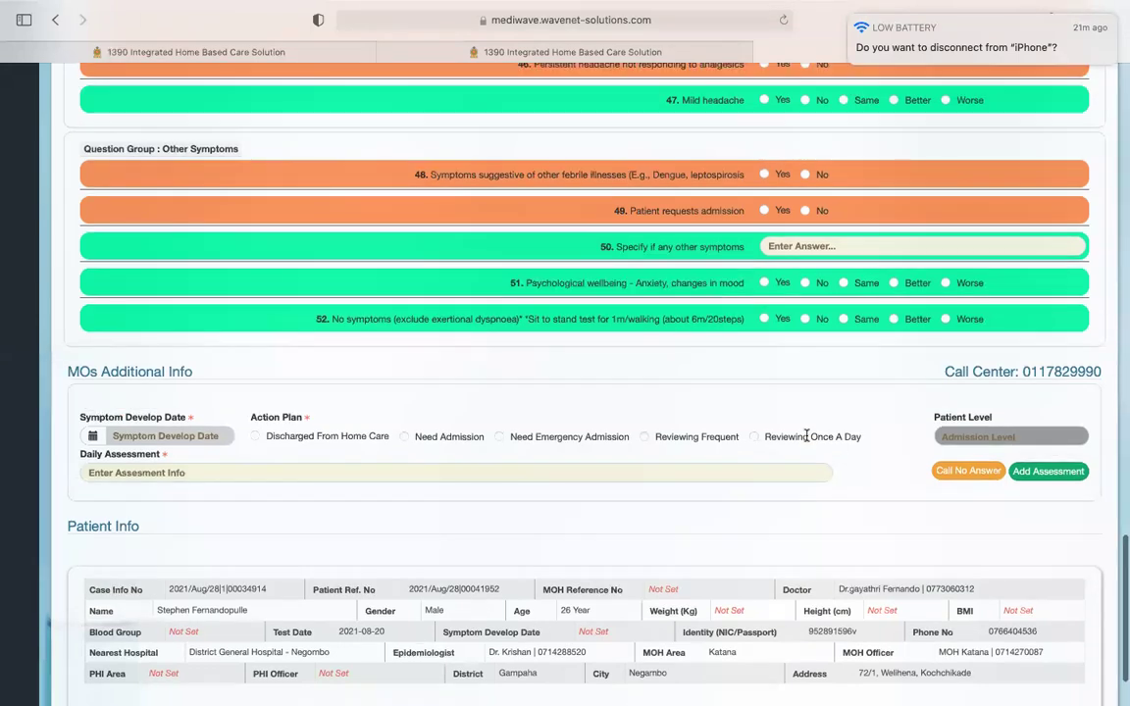
scroll(806, 440, up, 15)
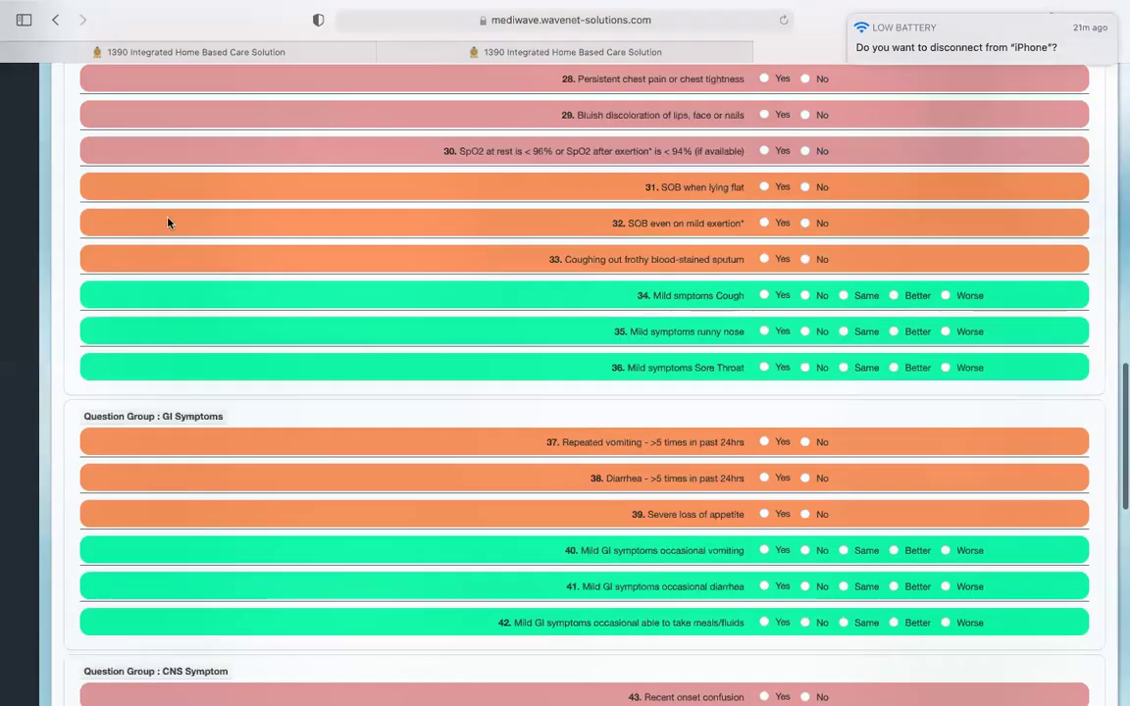
click(55, 22)
Look over the record's initial assessment, daily assessment and no-answer sections and go back to the New Home Care list
scroll(250, 458, down, 5)
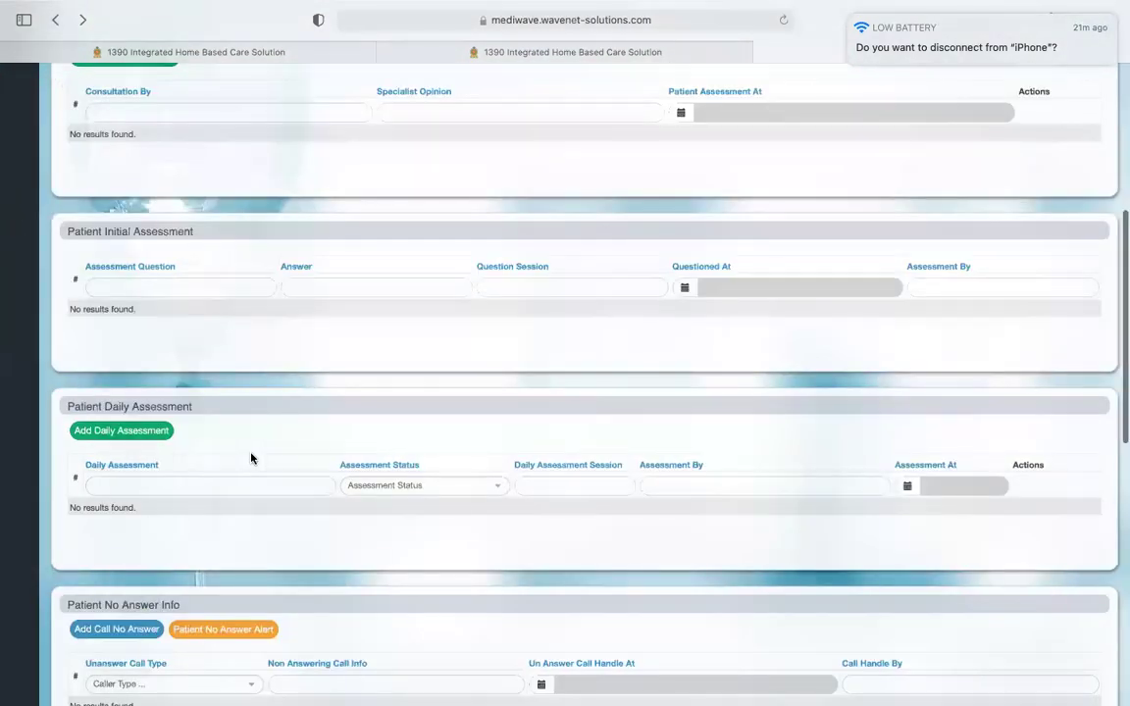
scroll(250, 458, down, 1)
scroll(251, 458, down, 1)
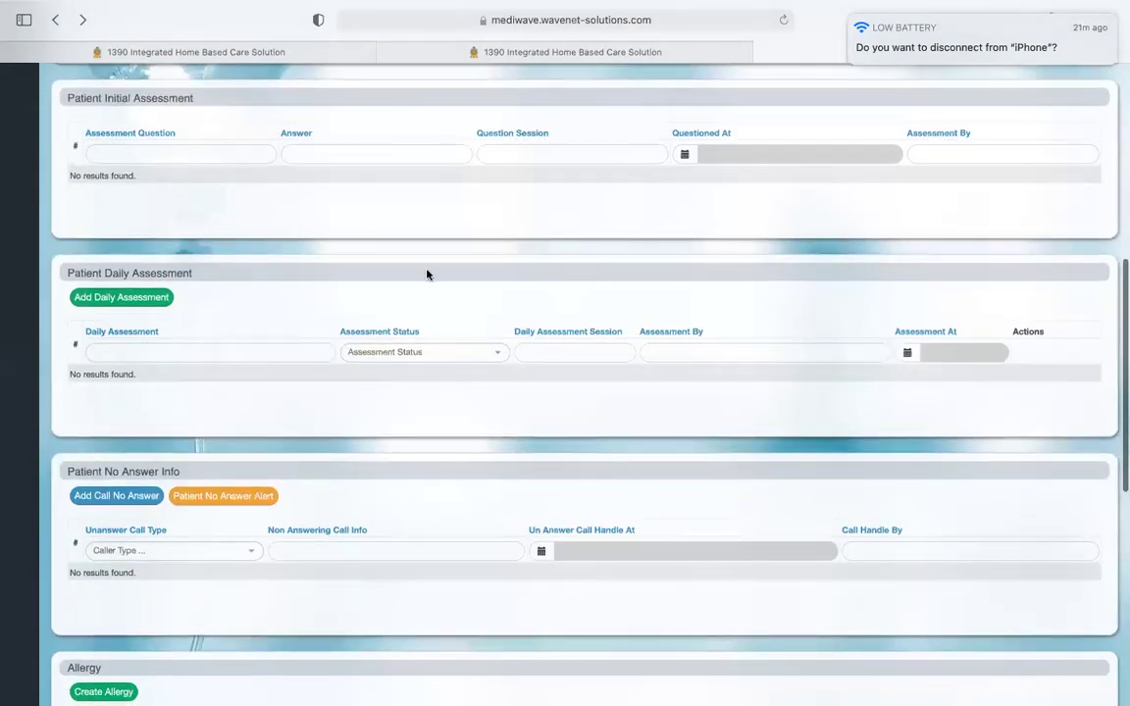
scroll(301, 413, up, 3)
scroll(301, 413, up, 5)
click(55, 21)
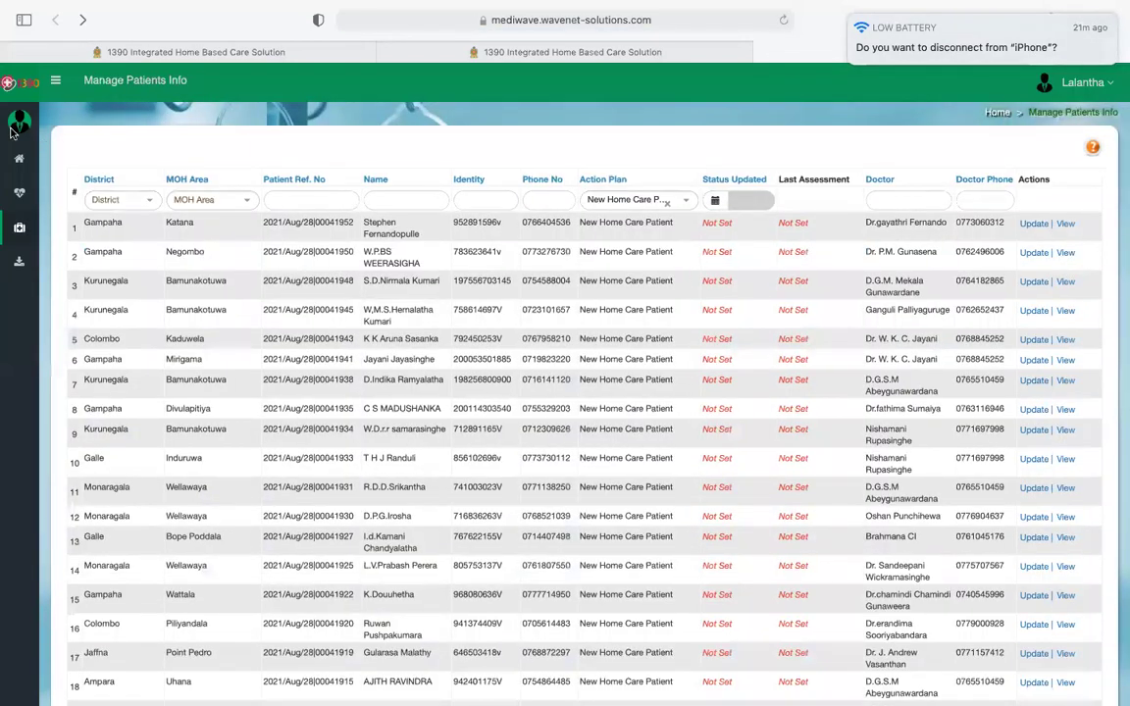
Open the islandwide active Emergency Admission list from the home dashboard and view the first patient's record
click(71, 160)
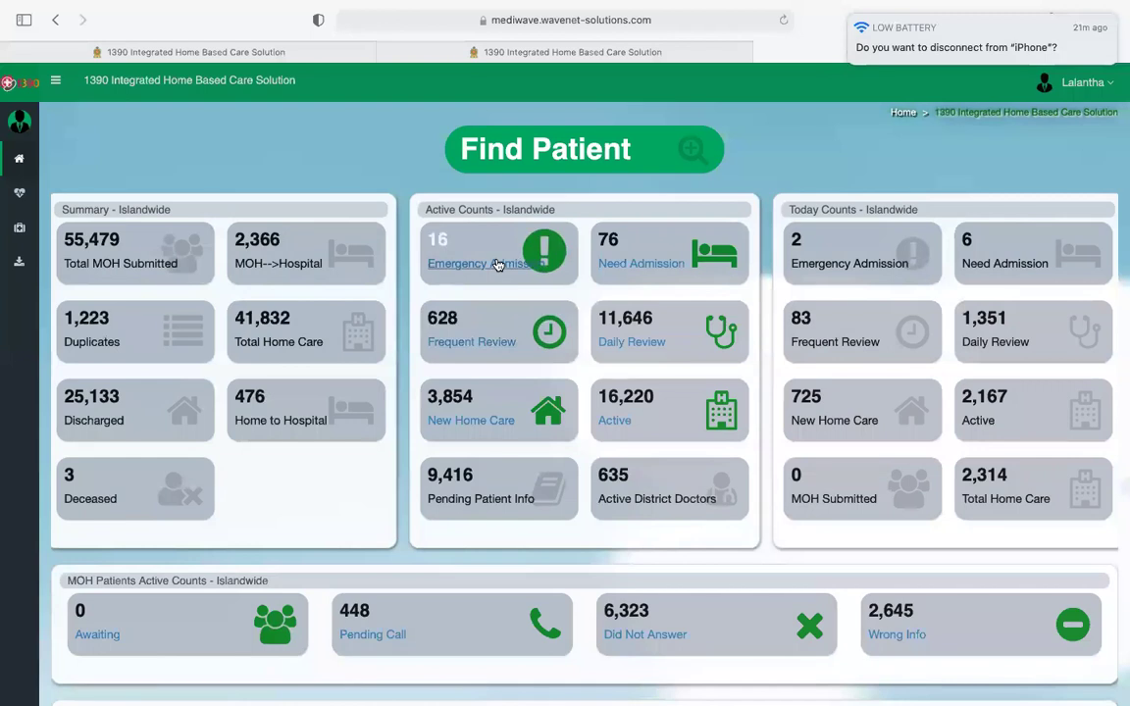
click(498, 264)
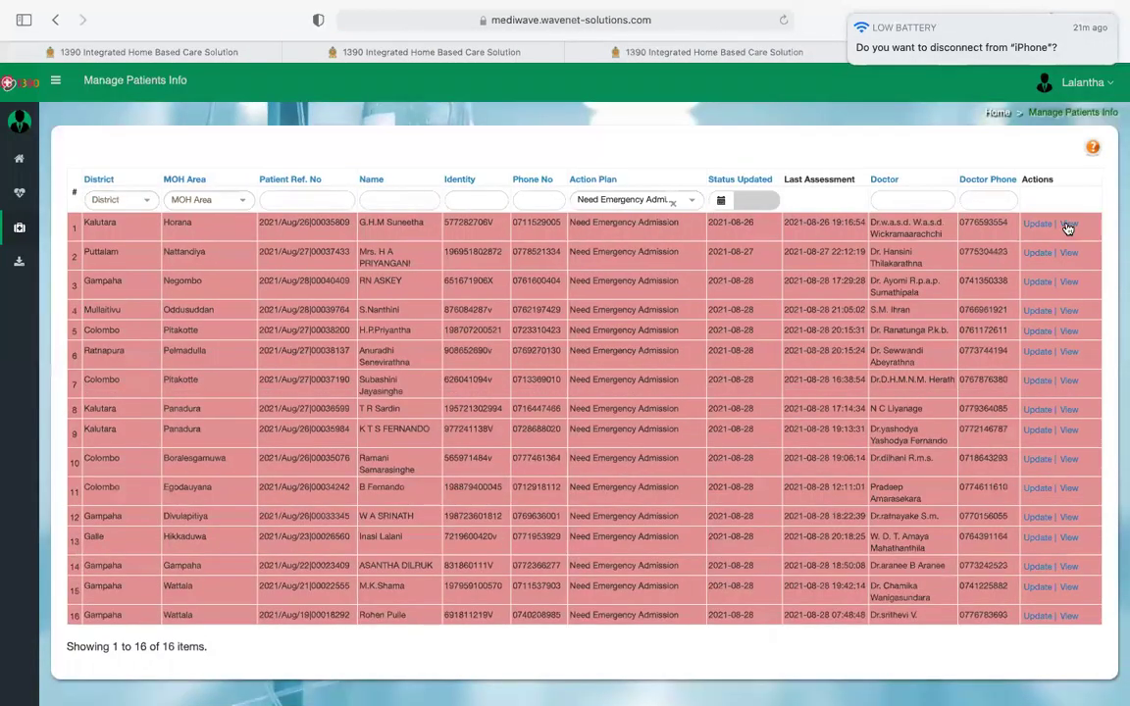
click(1068, 225)
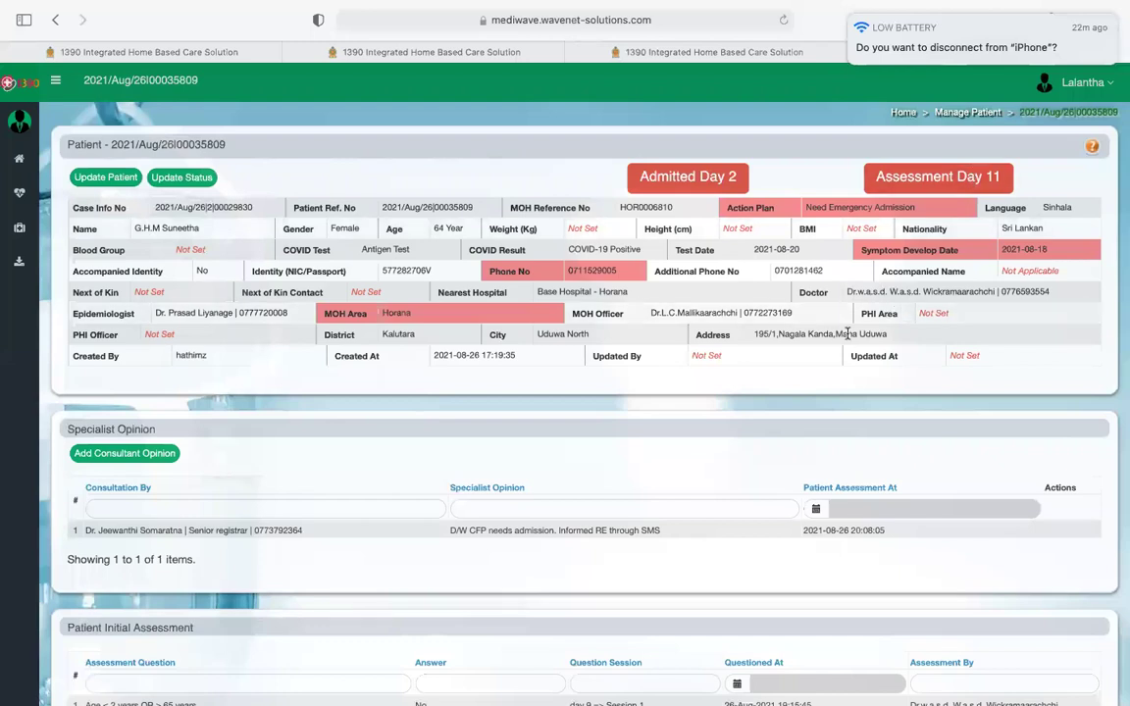
Review the emergency patient's specialist opinion, initial assessment and daily assessment history, and start a new daily assessment
scroll(712, 473, down, 1)
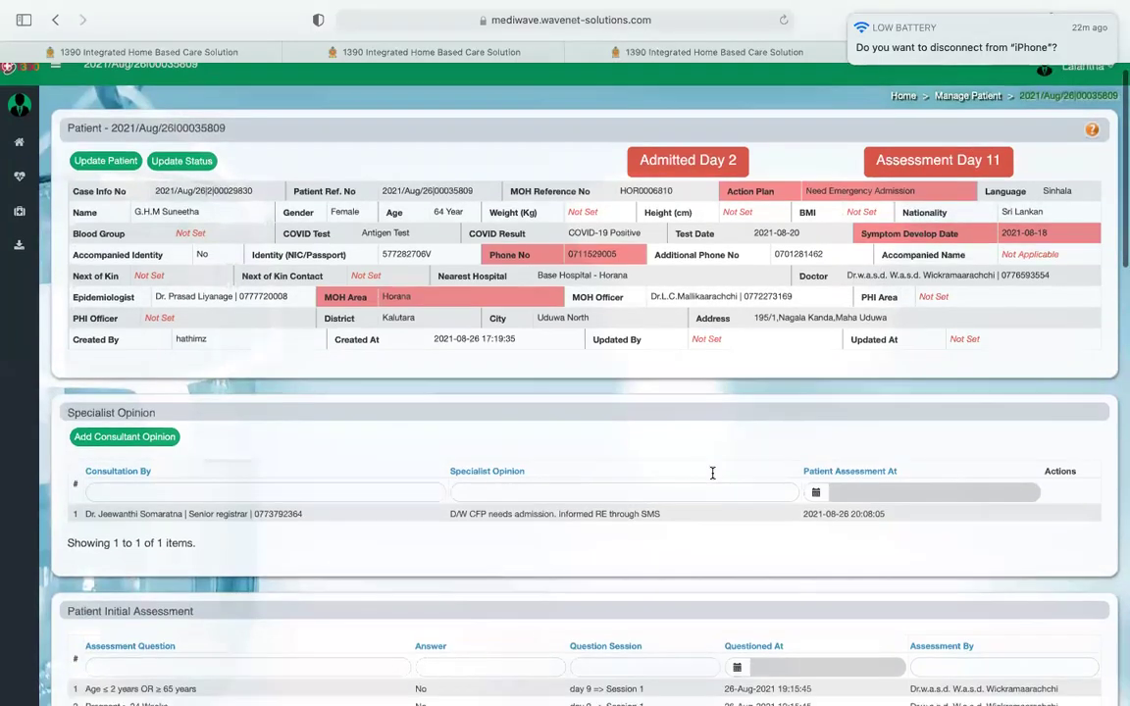
scroll(712, 473, down, 15)
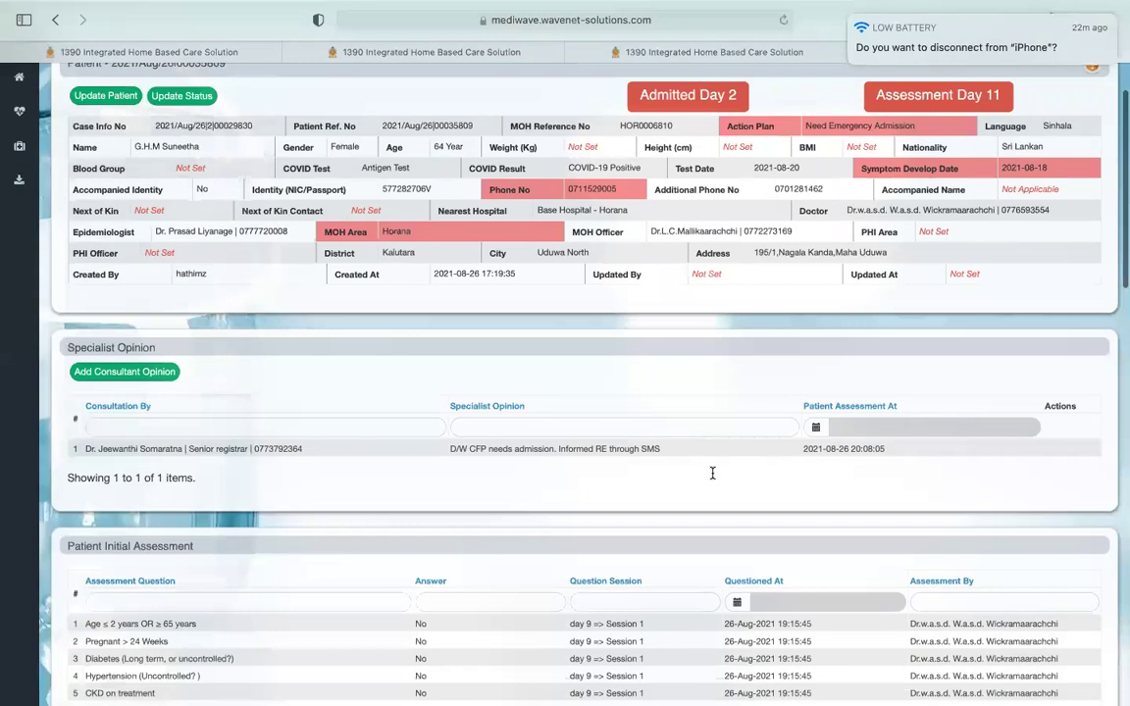
scroll(134, 299, down, 1)
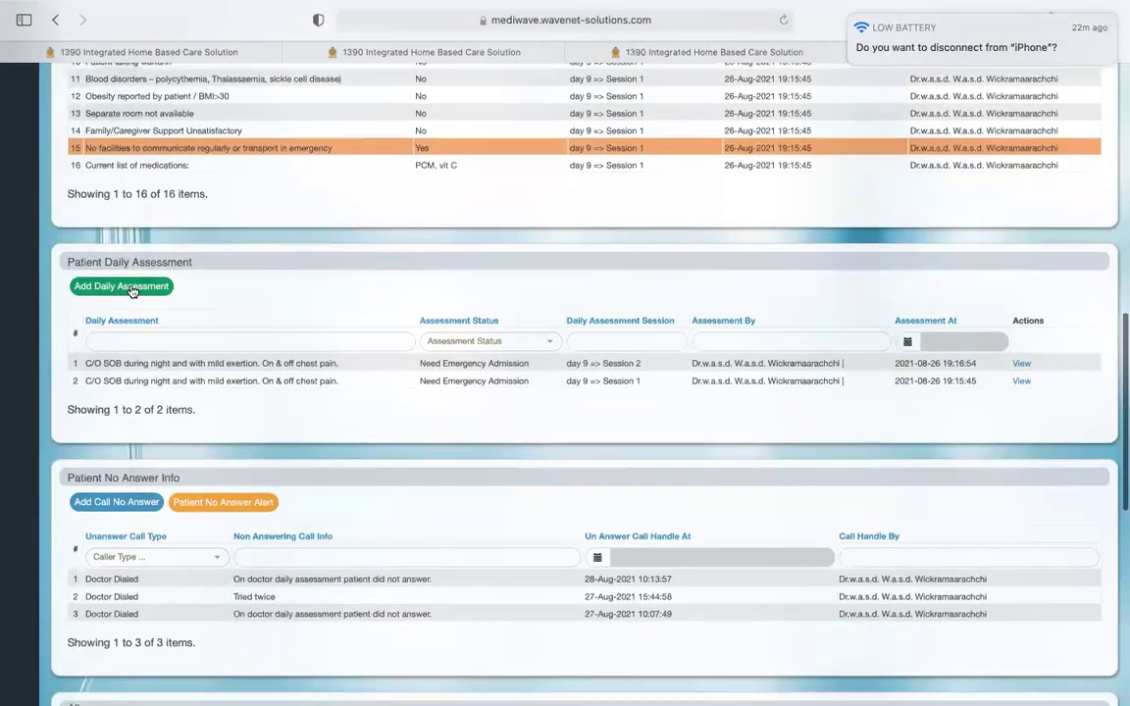
click(125, 286)
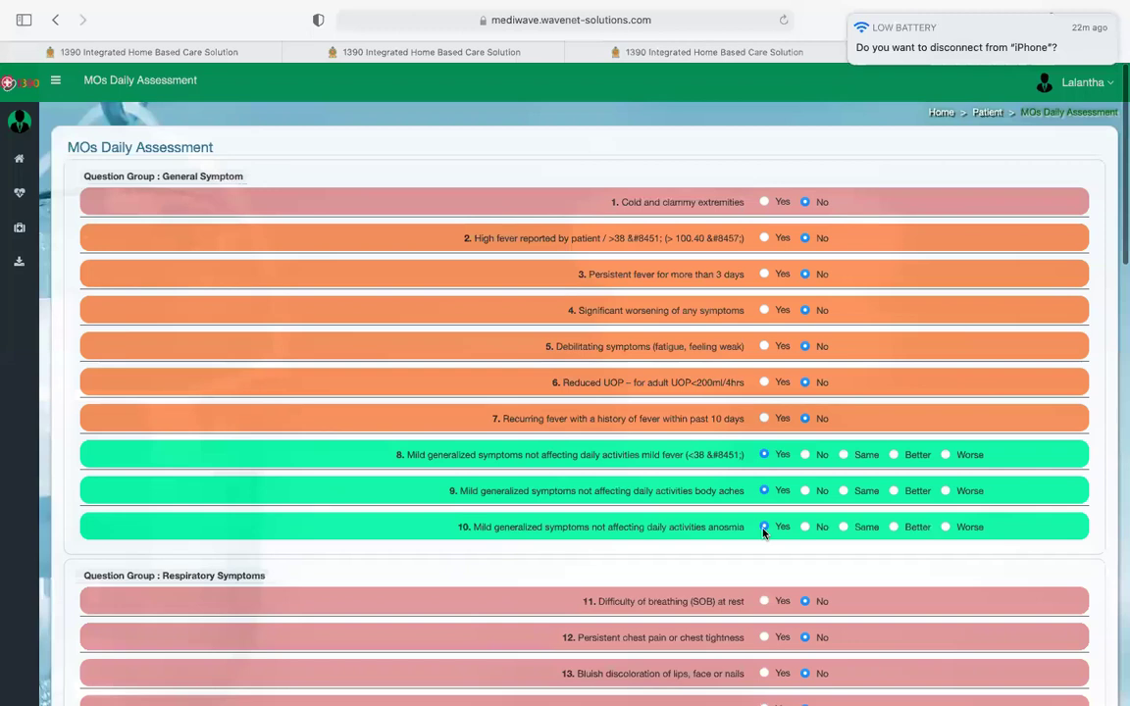
Review the prefilled symptom answers, MOs Additional Info and Patient Info in the assessment form and go back to the patient's record
scroll(764, 533, down, 2)
scroll(764, 532, down, 5)
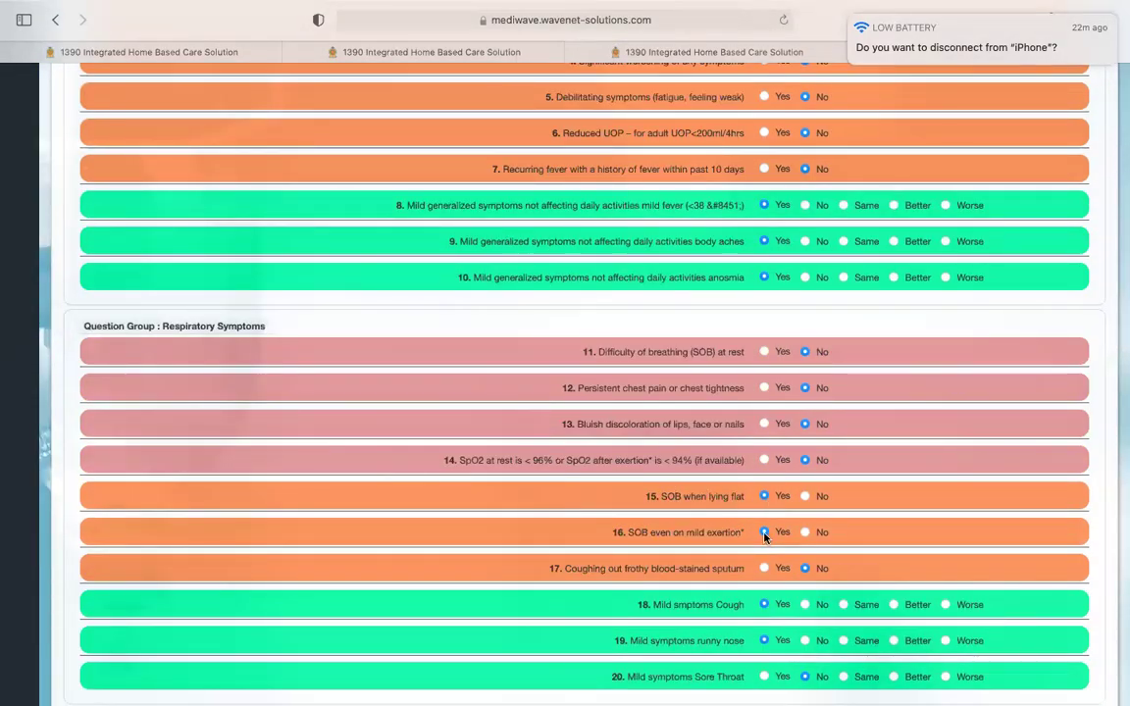
scroll(764, 538, down, 1)
scroll(764, 537, down, 6)
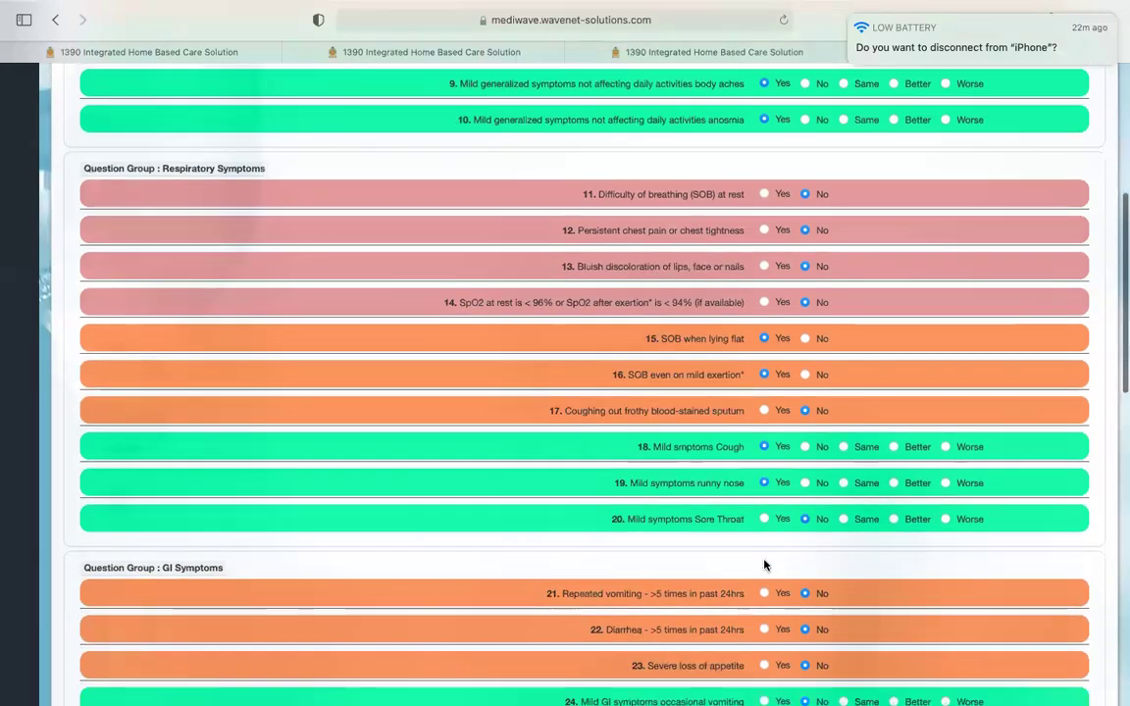
scroll(764, 562, down, 8)
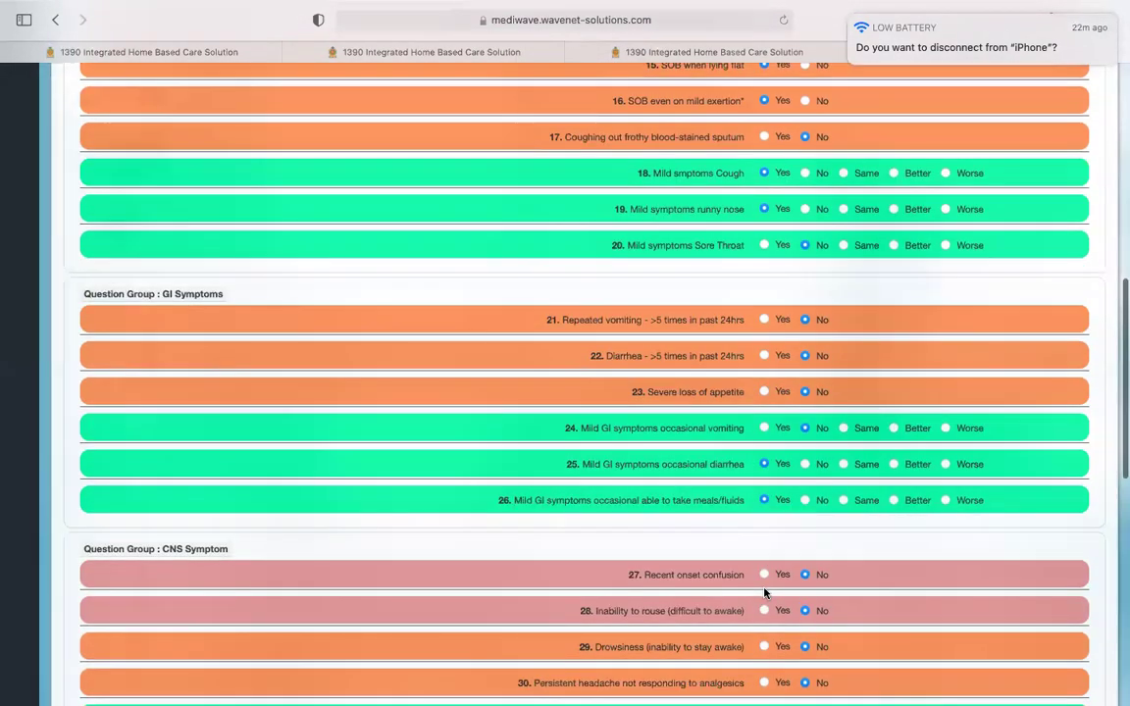
scroll(764, 592, down, 10)
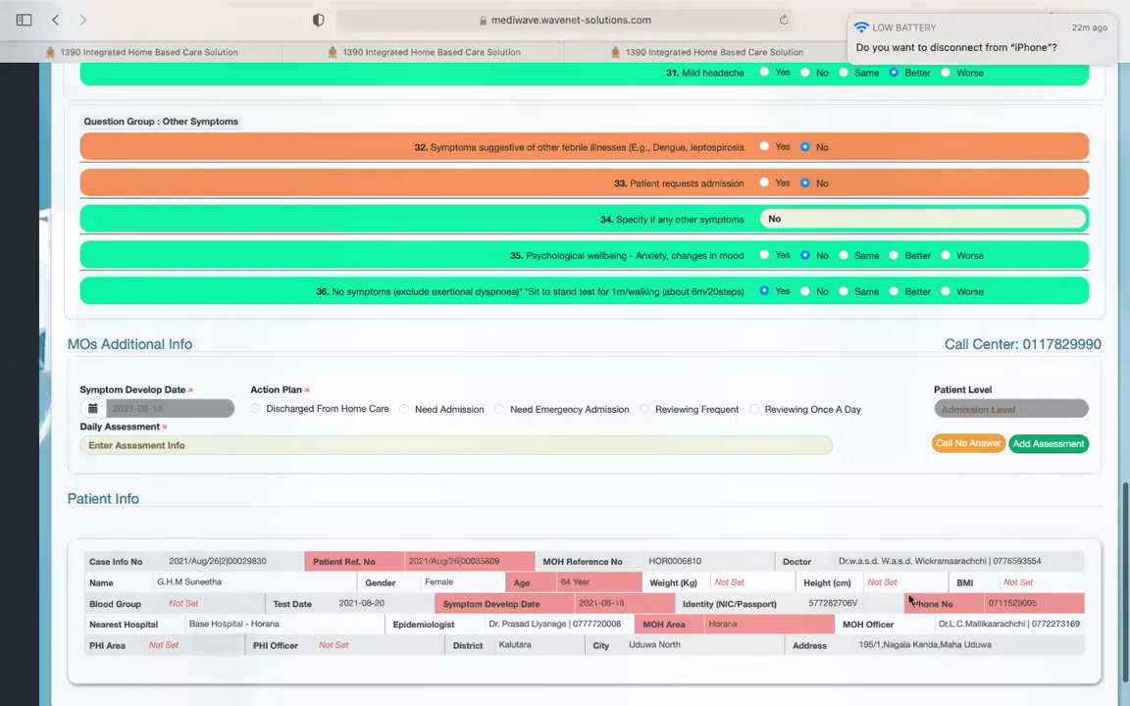
scroll(419, 507, up, 9)
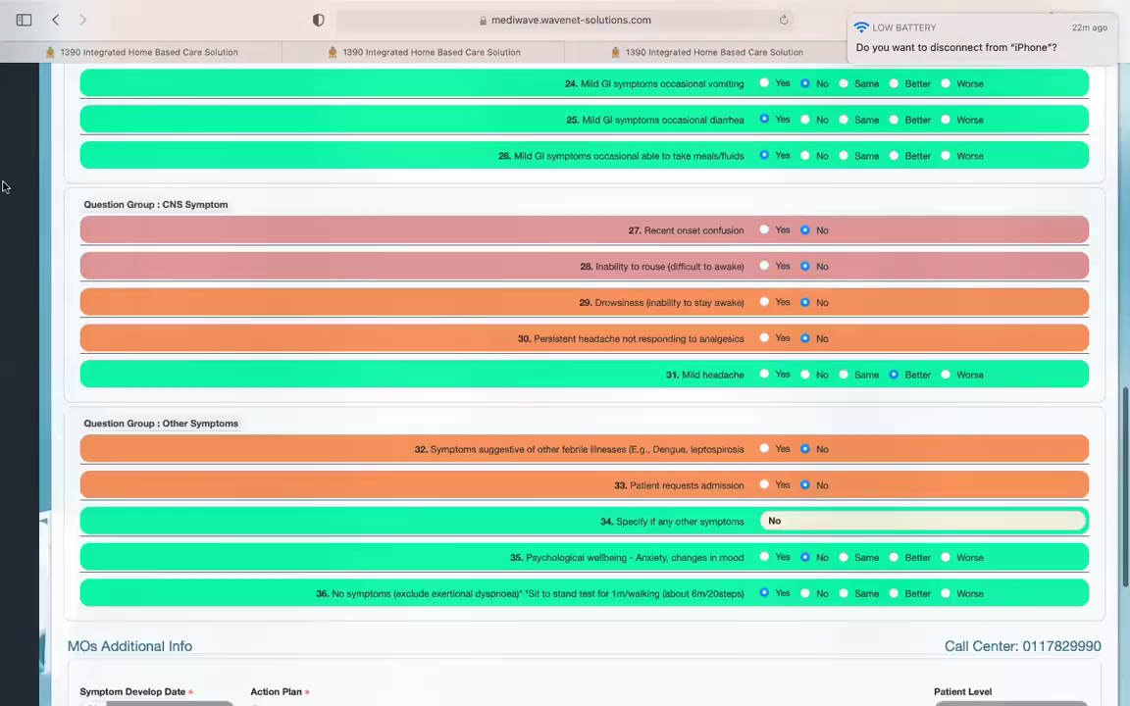
click(55, 21)
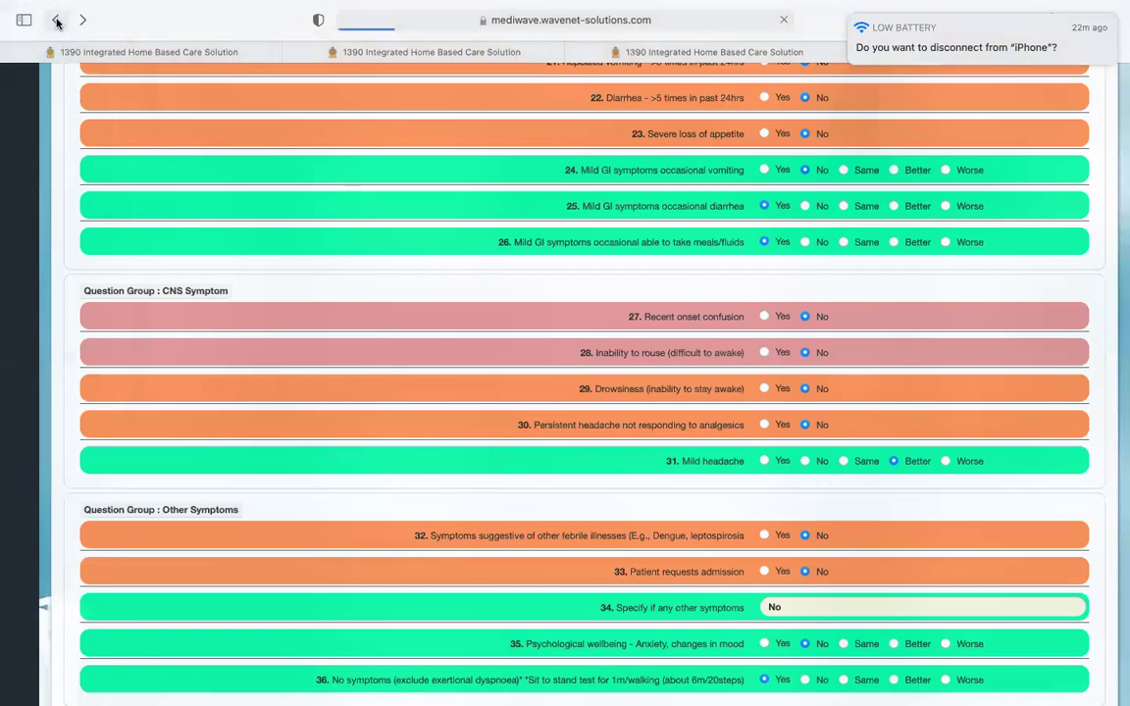
Look over the emergency patient's no-answer, allergy, medical tests and vaccinations sections and go back to the Emergency Admission list
scroll(225, 257, down, 15)
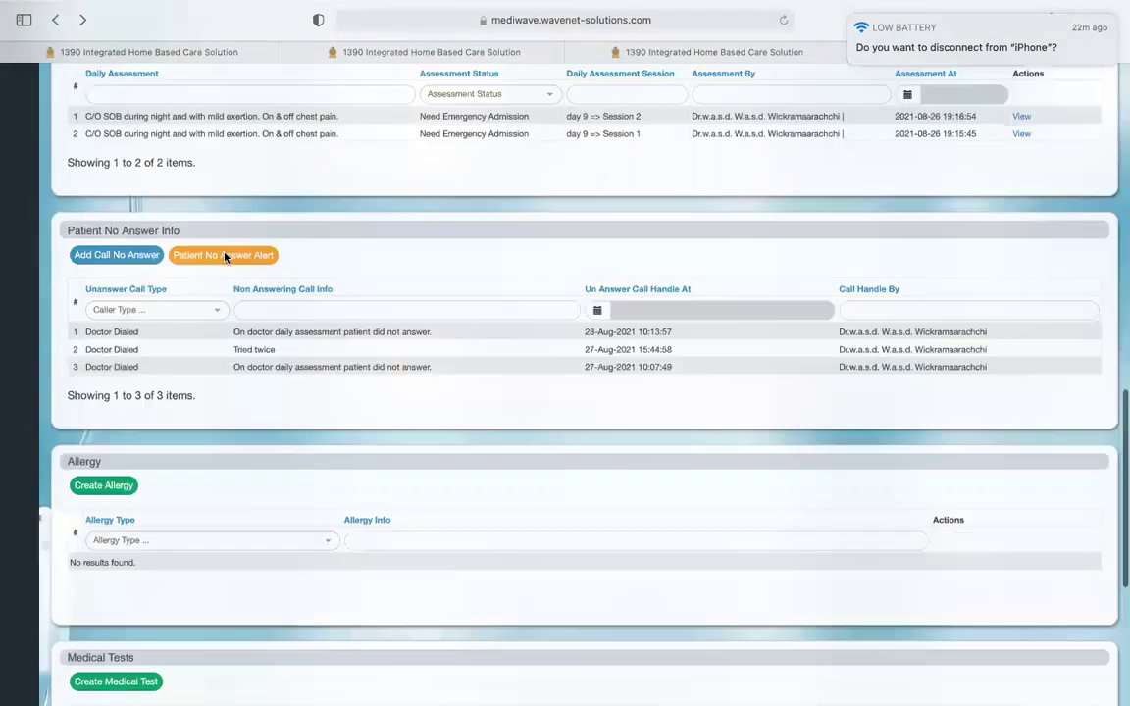
scroll(225, 257, down, 2)
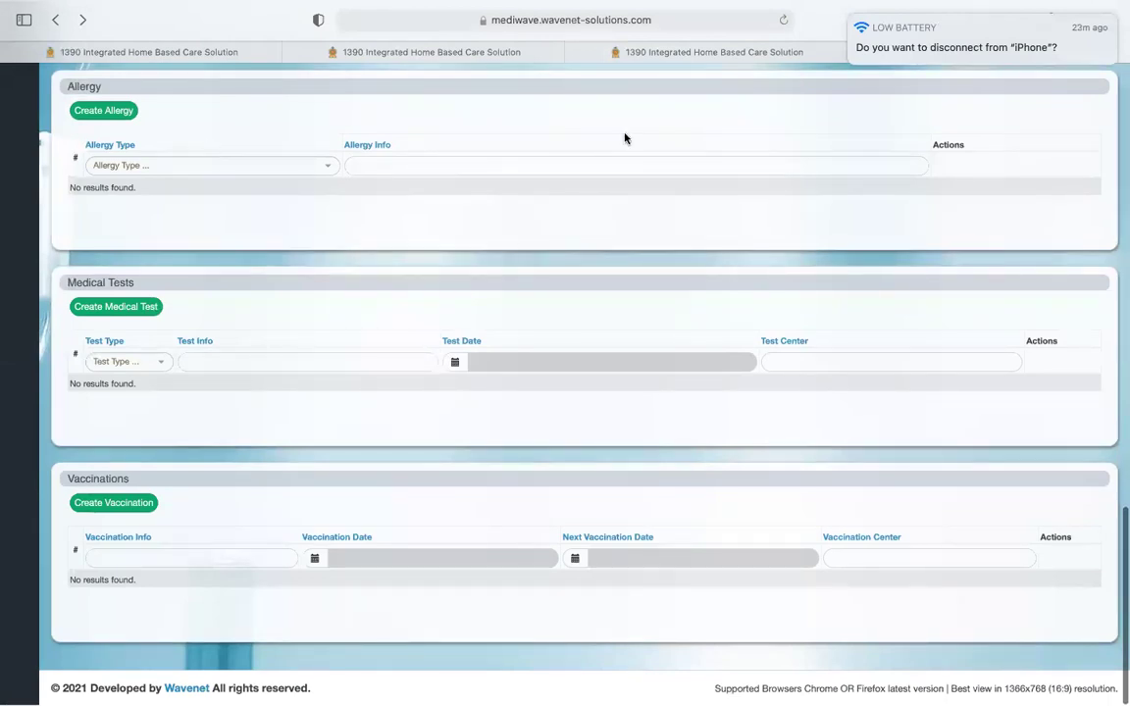
scroll(624, 138, left, 10)
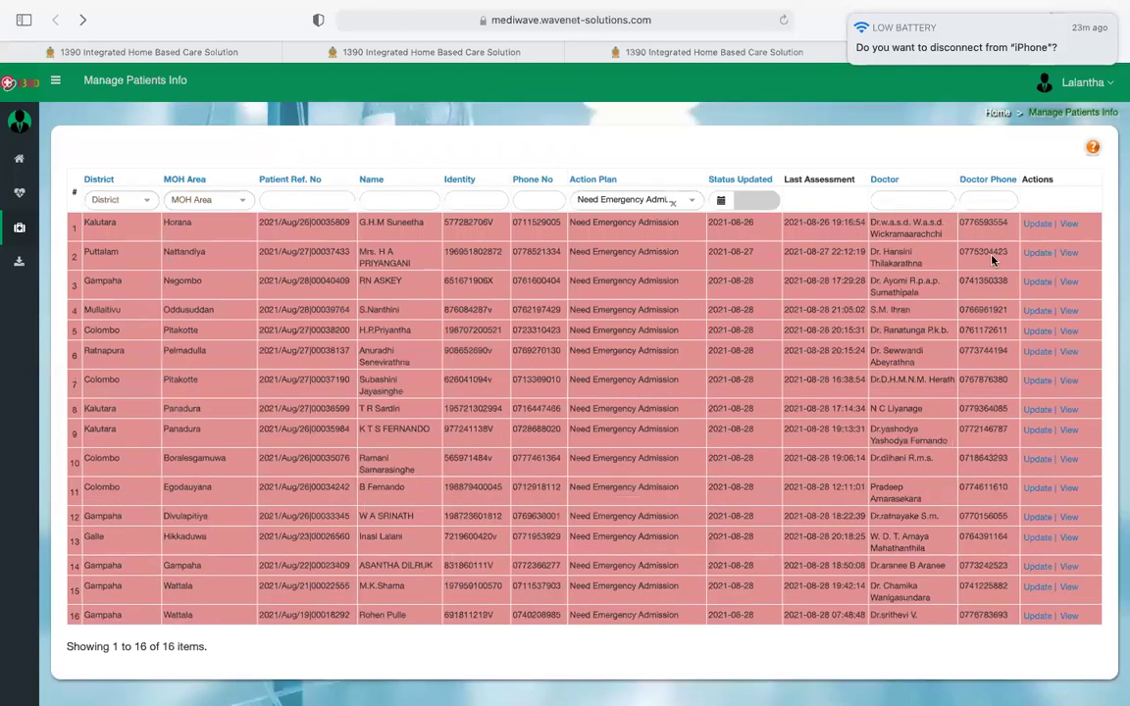
Reopen the first emergency patient's record, review its specialist opinion, initial assessment and daily assessments, and return to the list
click(1069, 226)
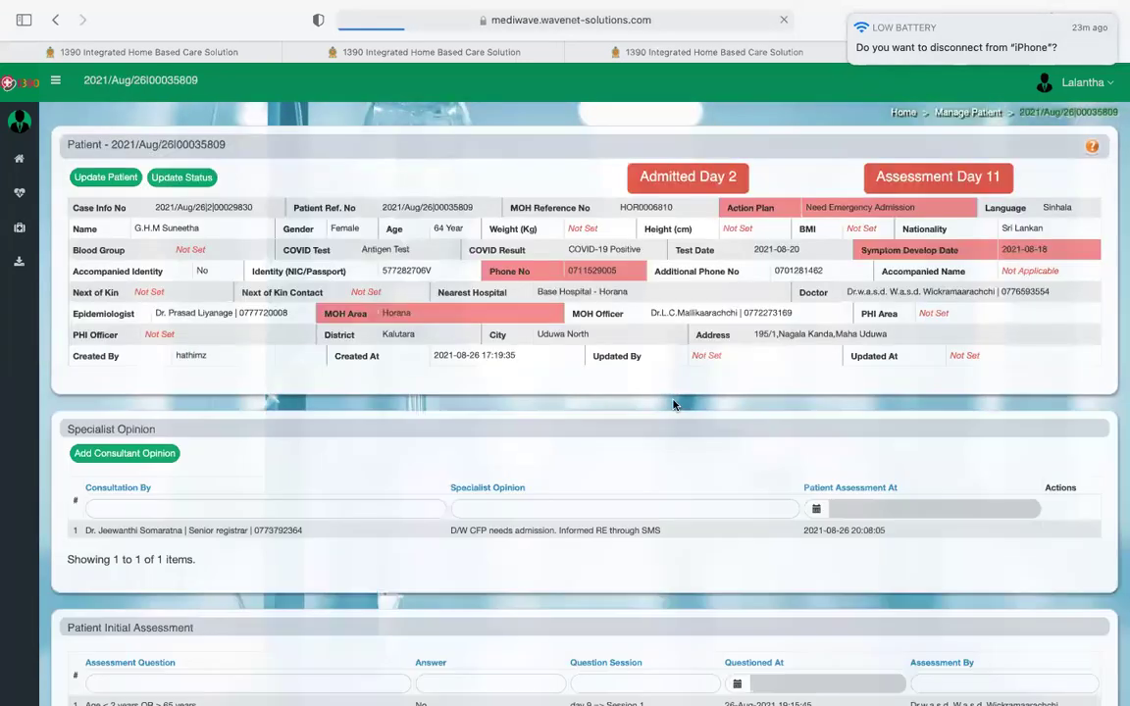
scroll(625, 458, down, 3)
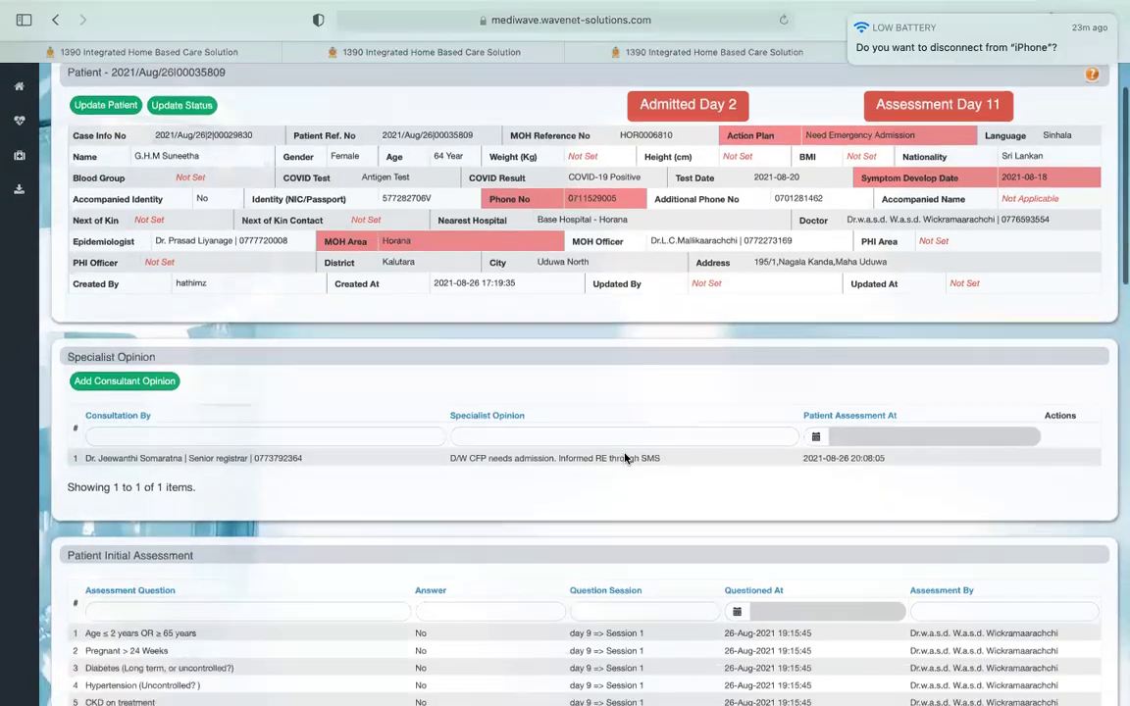
scroll(624, 458, down, 12)
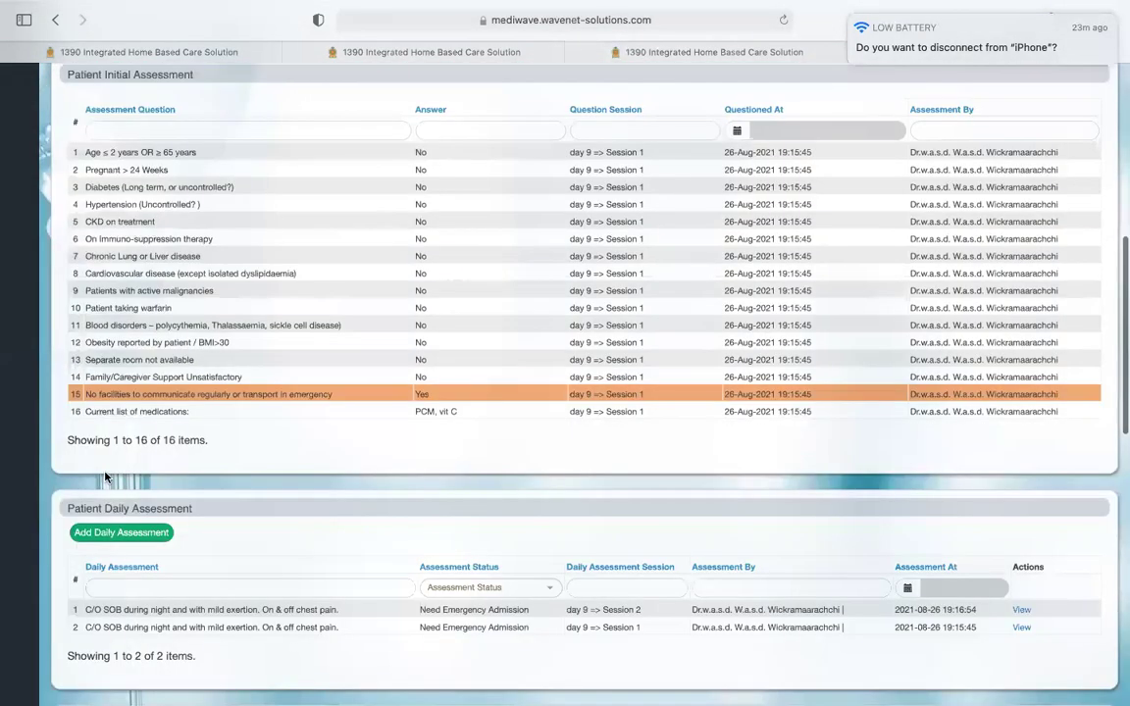
scroll(104, 480, down, 2)
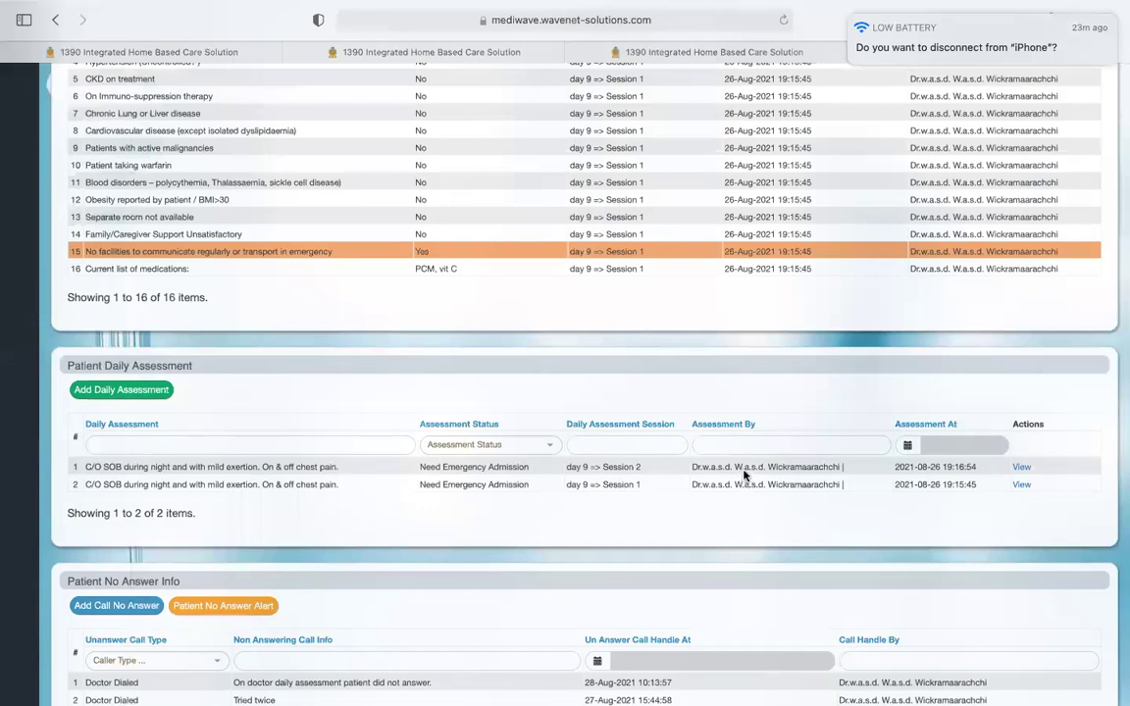
scroll(743, 475, up, 4)
scroll(469, 633, up, 5)
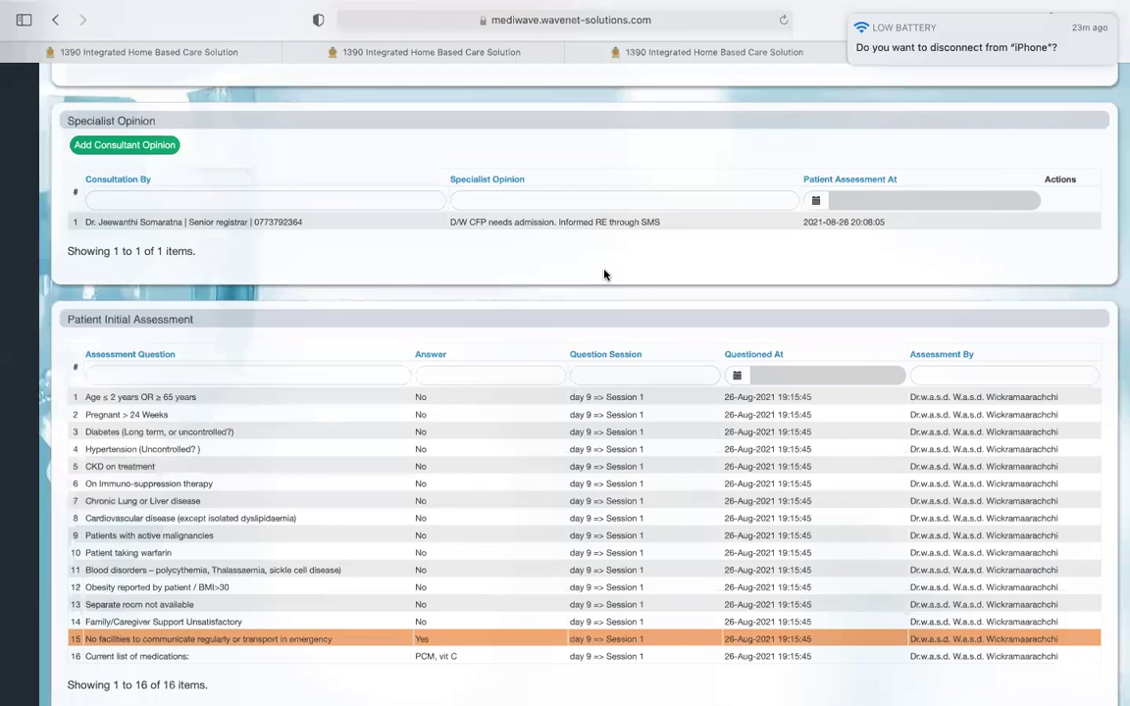
scroll(604, 274, up, 5)
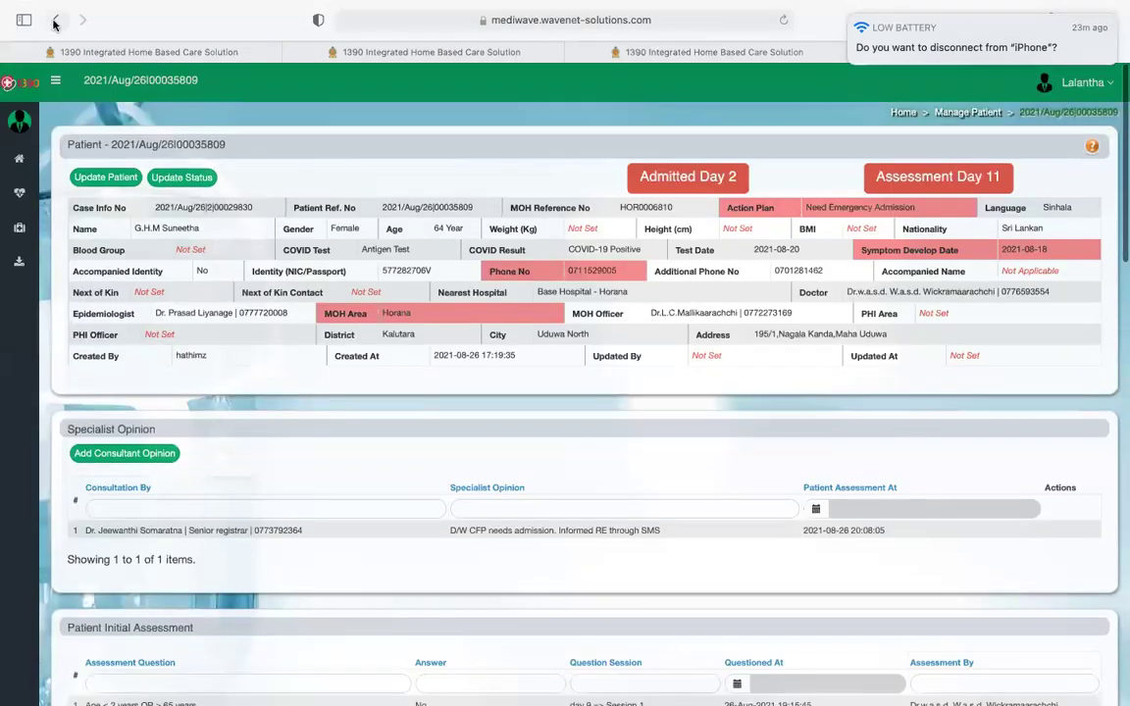
click(55, 22)
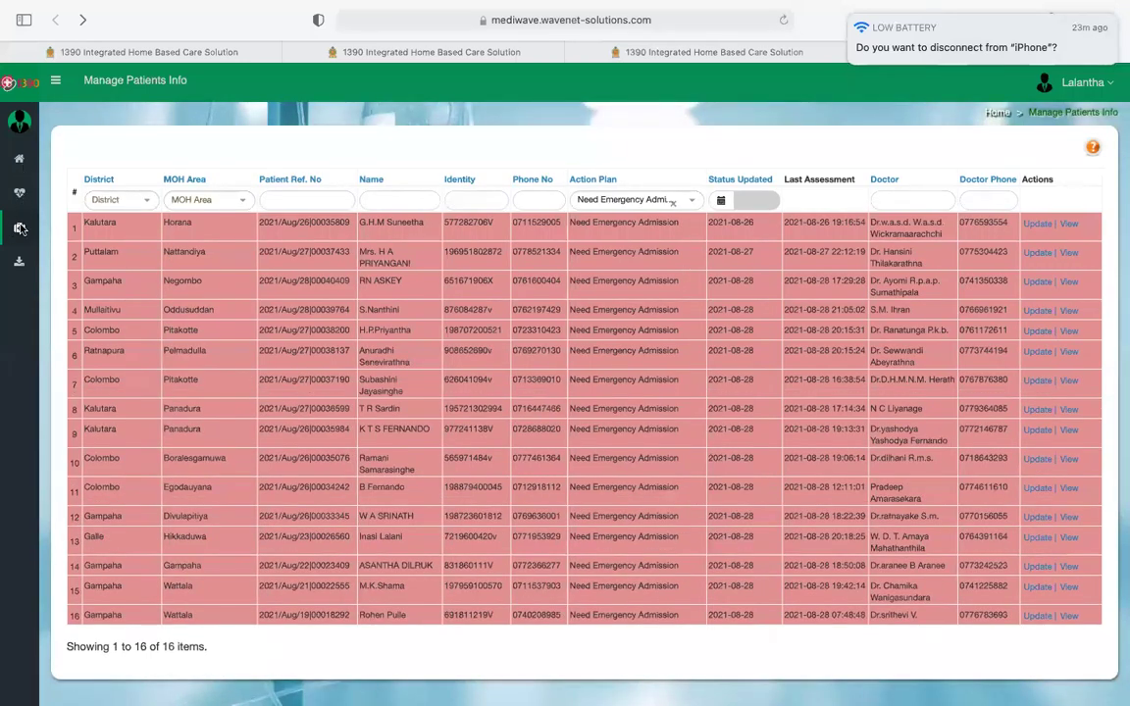
Open the islandwide active Frequent Review list from the home dashboard and view the third patient's record
click(18, 163)
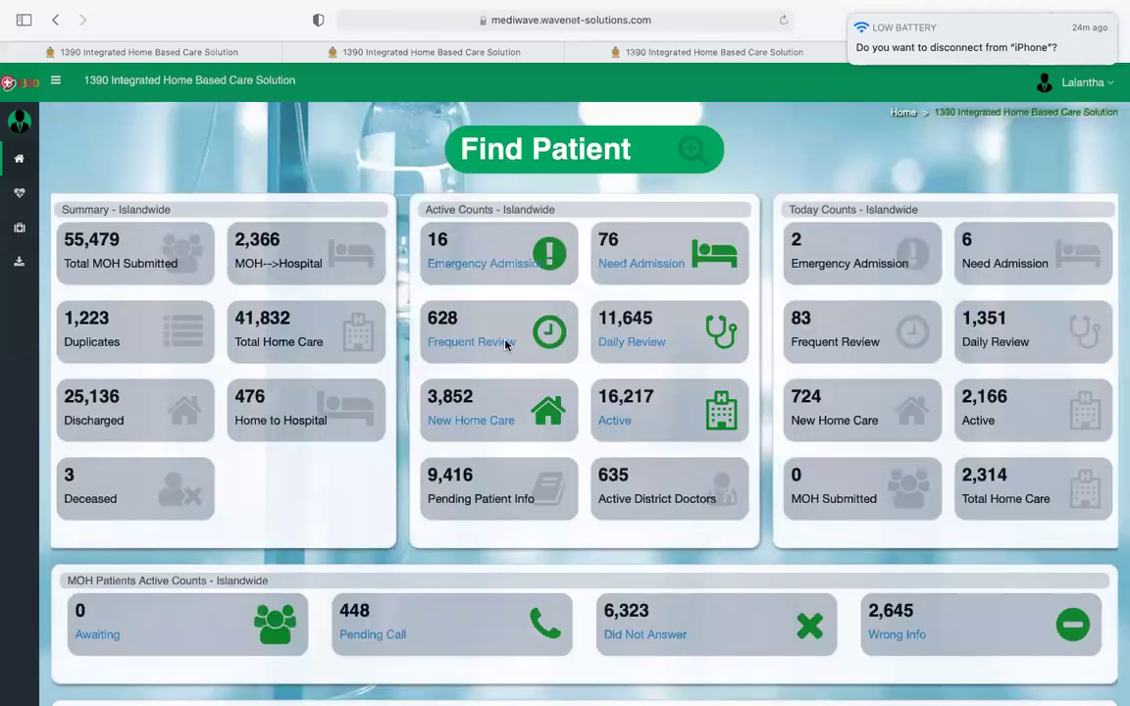
click(506, 343)
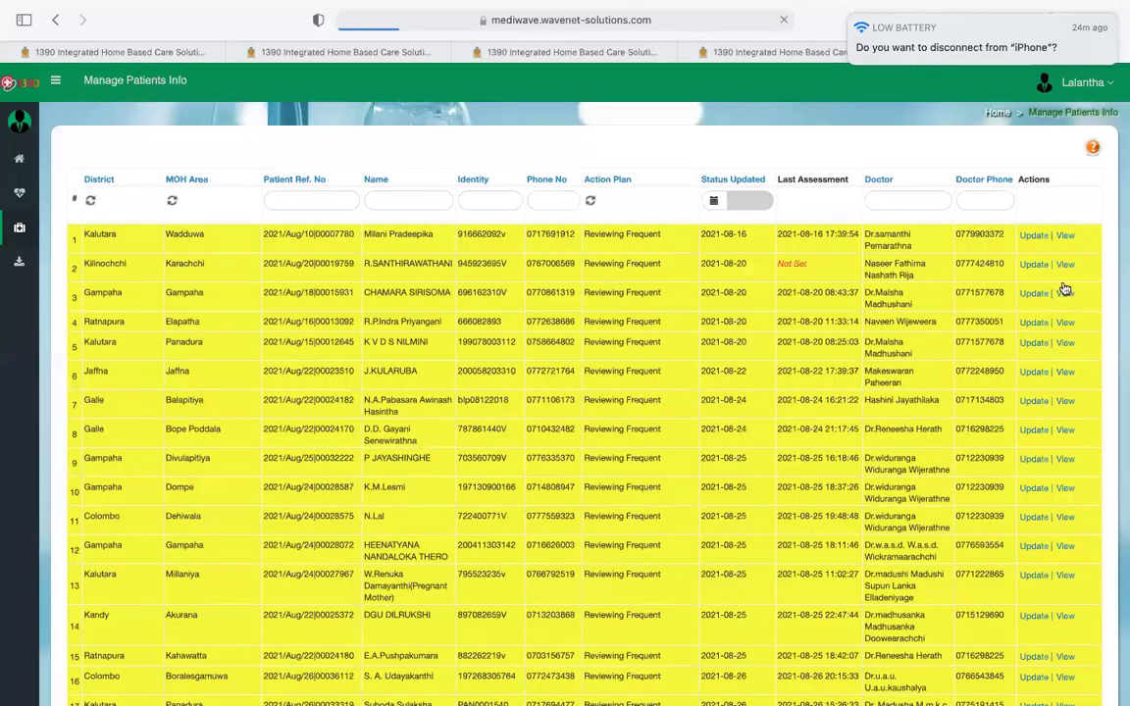
click(1065, 283)
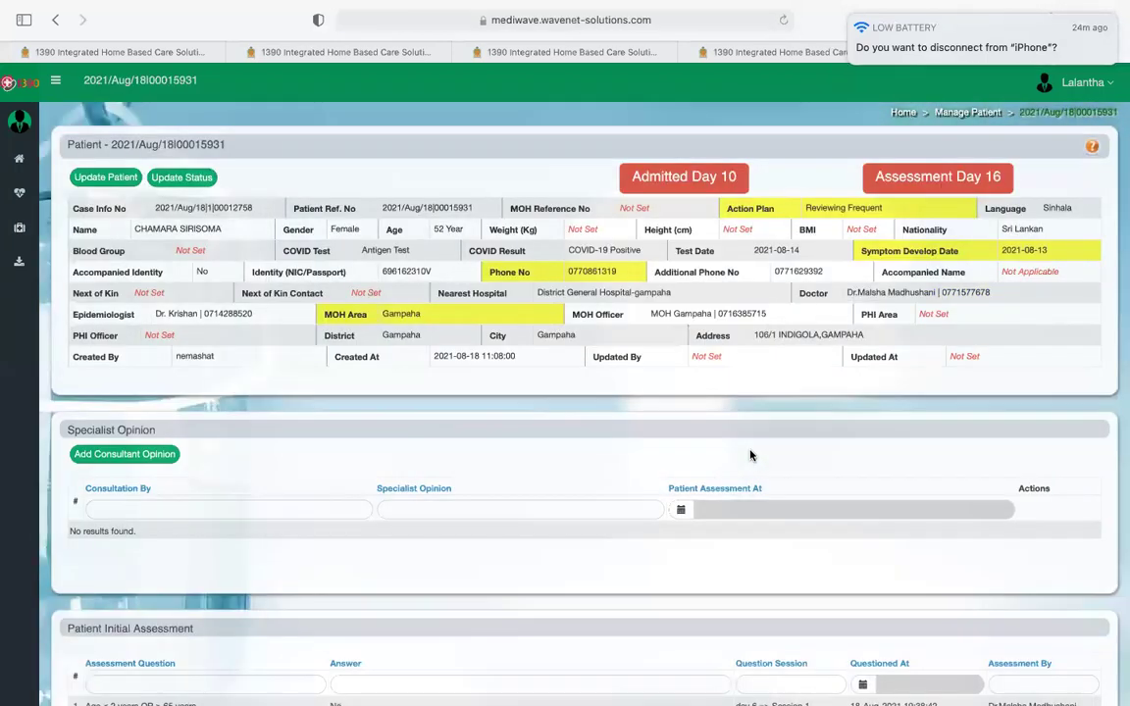
Review the frequent-review patient's details, initial assessment, current medications, daily assessment history, allergies, medical tests and vaccinations
scroll(750, 454, down, 5)
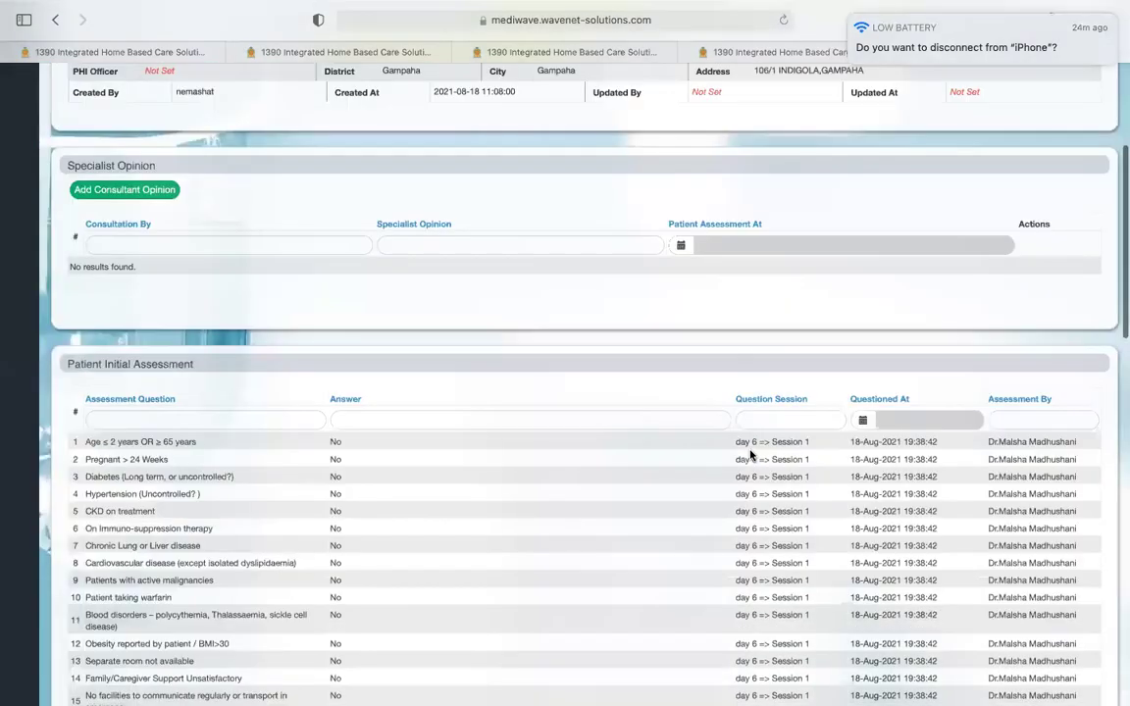
scroll(304, 476, down, 4)
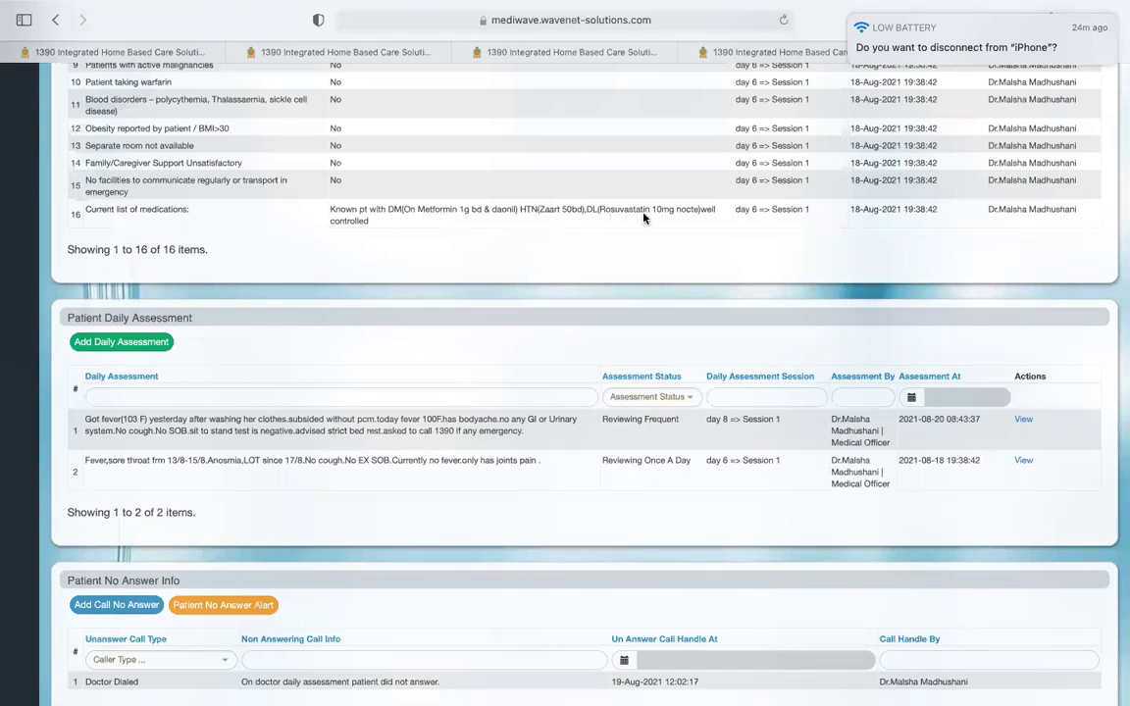
scroll(643, 217, up, 10)
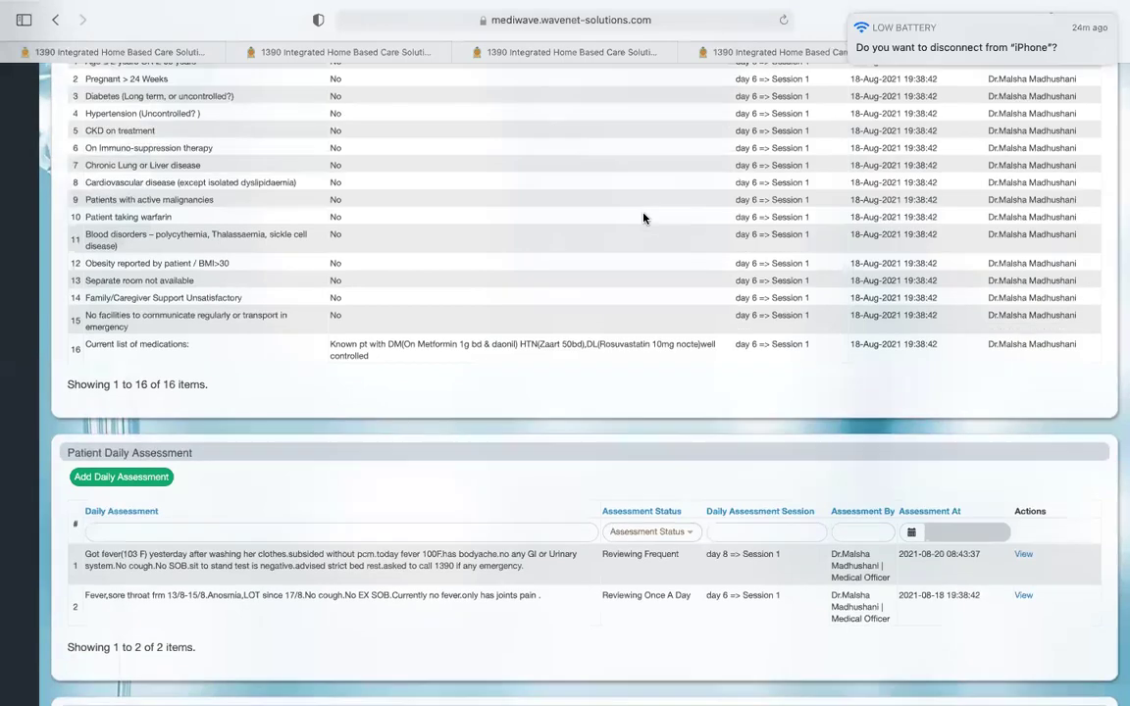
scroll(643, 218, up, 4)
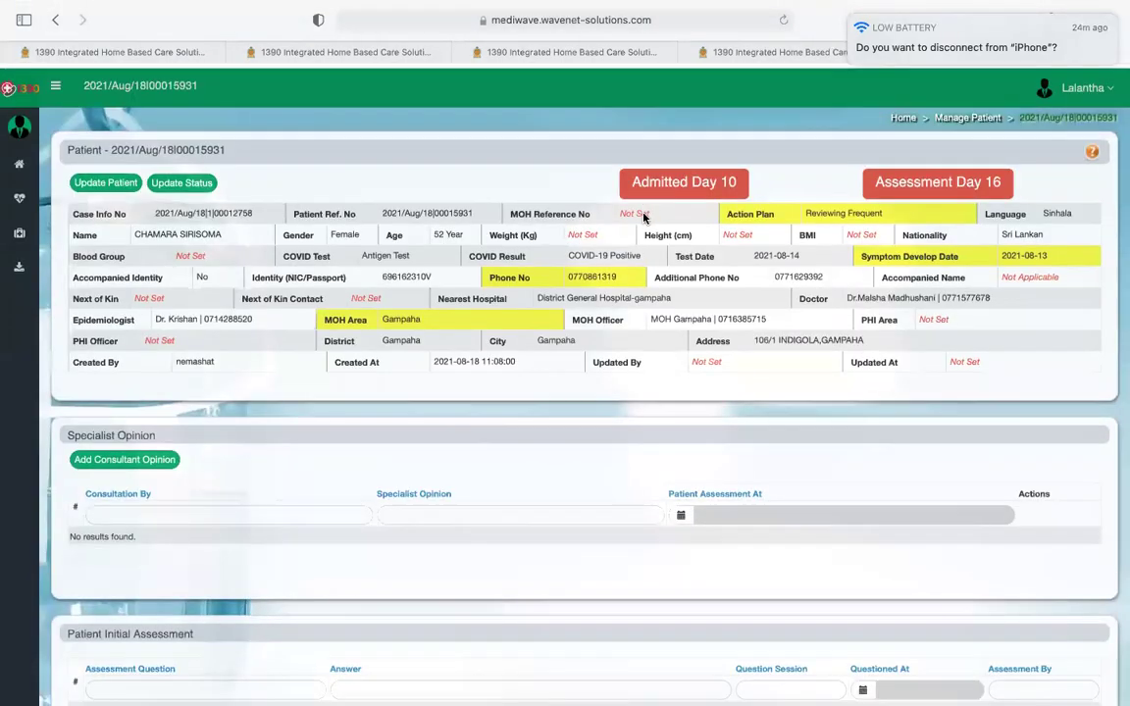
scroll(644, 218, down, 3)
scroll(644, 218, down, 15)
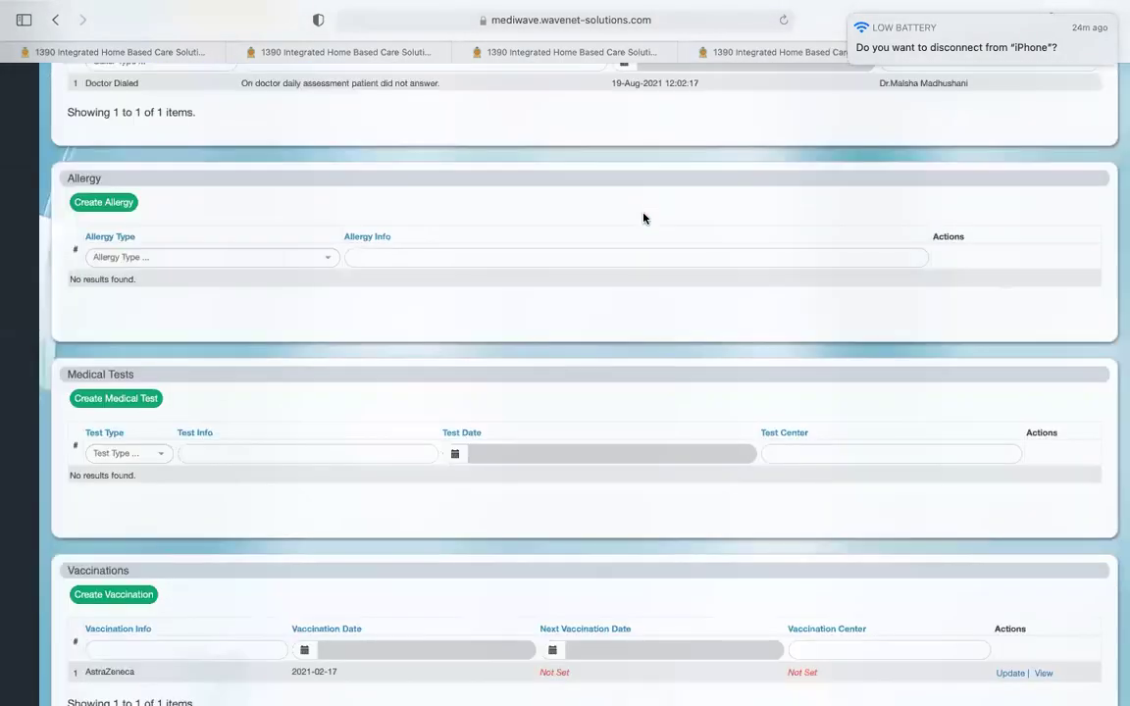
scroll(643, 218, up, 10)
scroll(643, 218, up, 6)
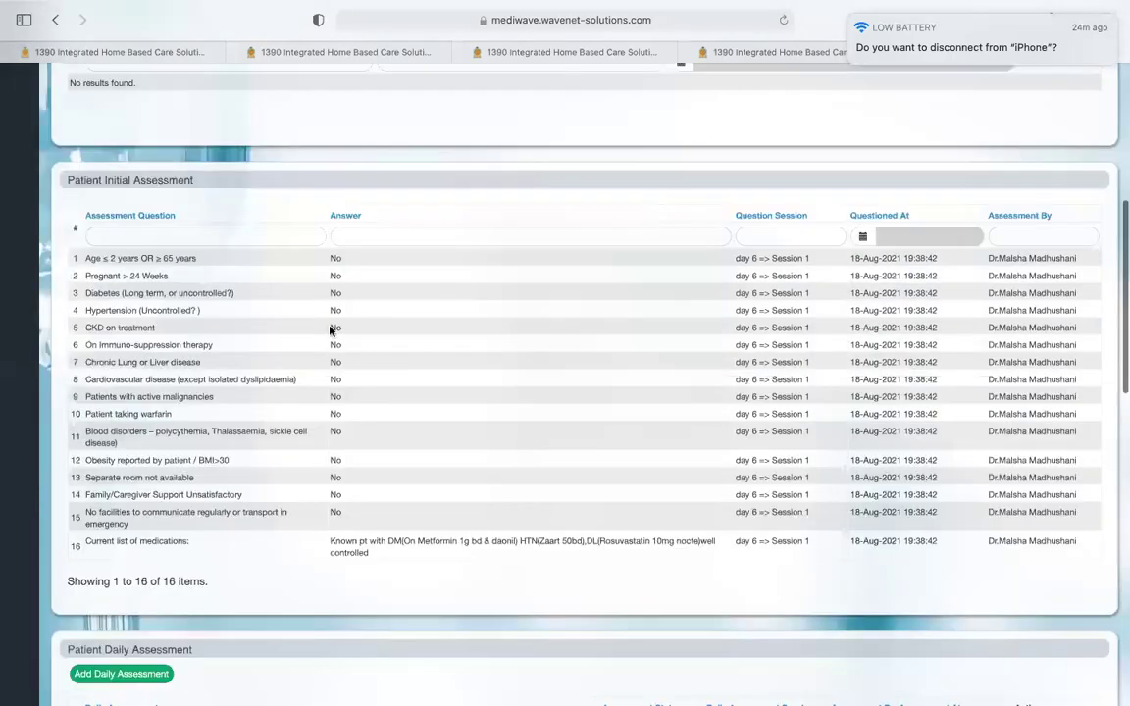
scroll(290, 333, down, 1)
scroll(314, 349, down, 2)
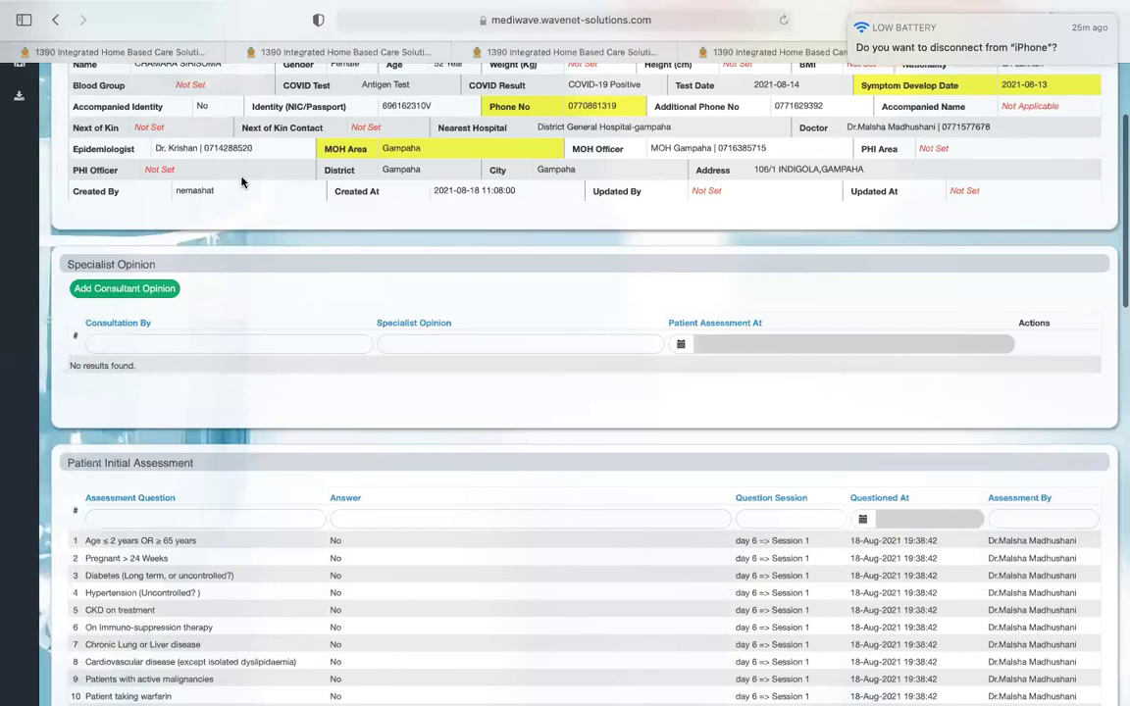
scroll(242, 182, up, 3)
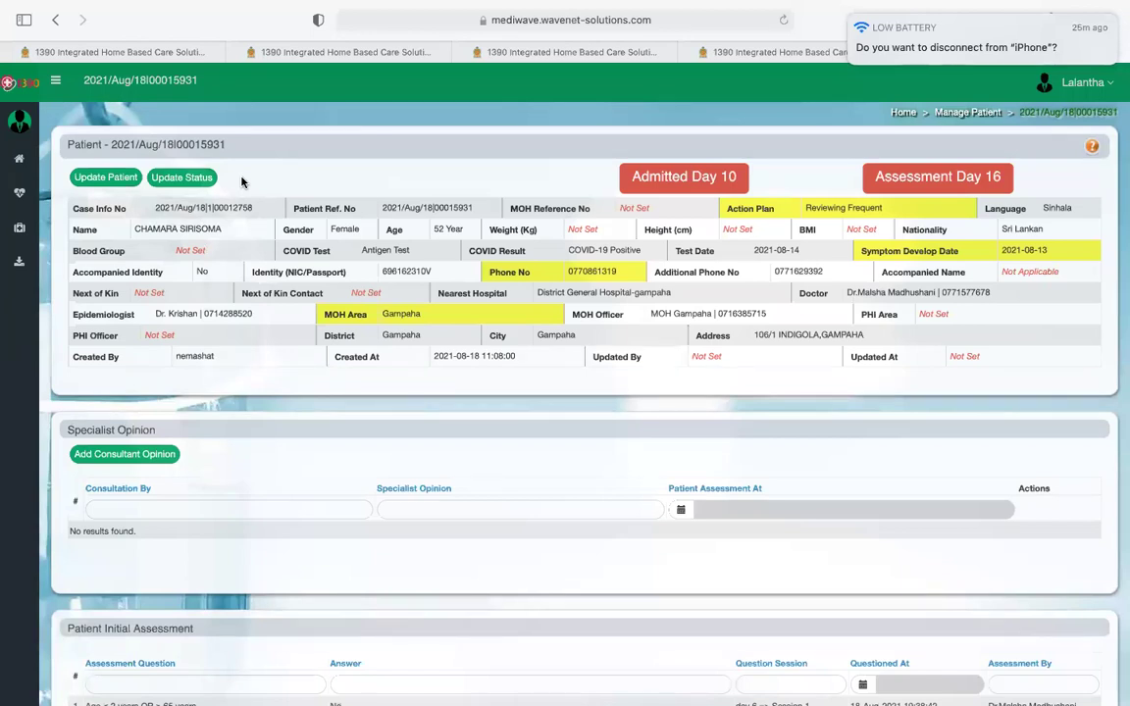
Open the Home Care Patient list under Manage Patient and the Covid Management guidance under Documents
mouse_move(16, 202)
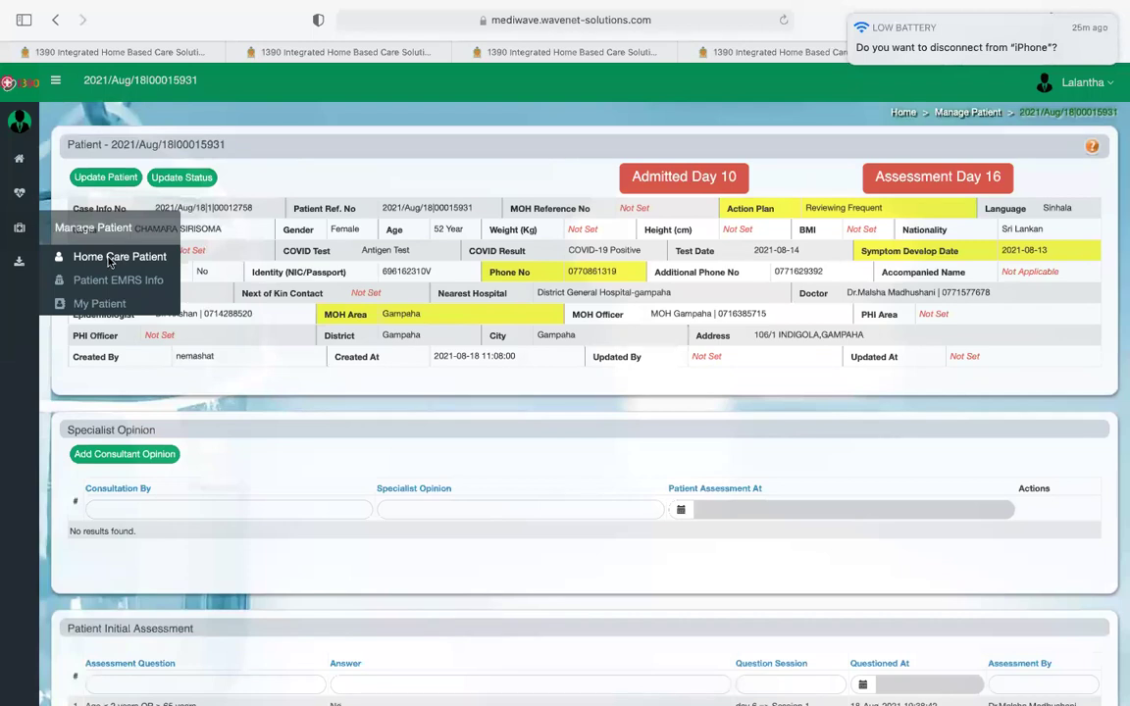
click(108, 259)
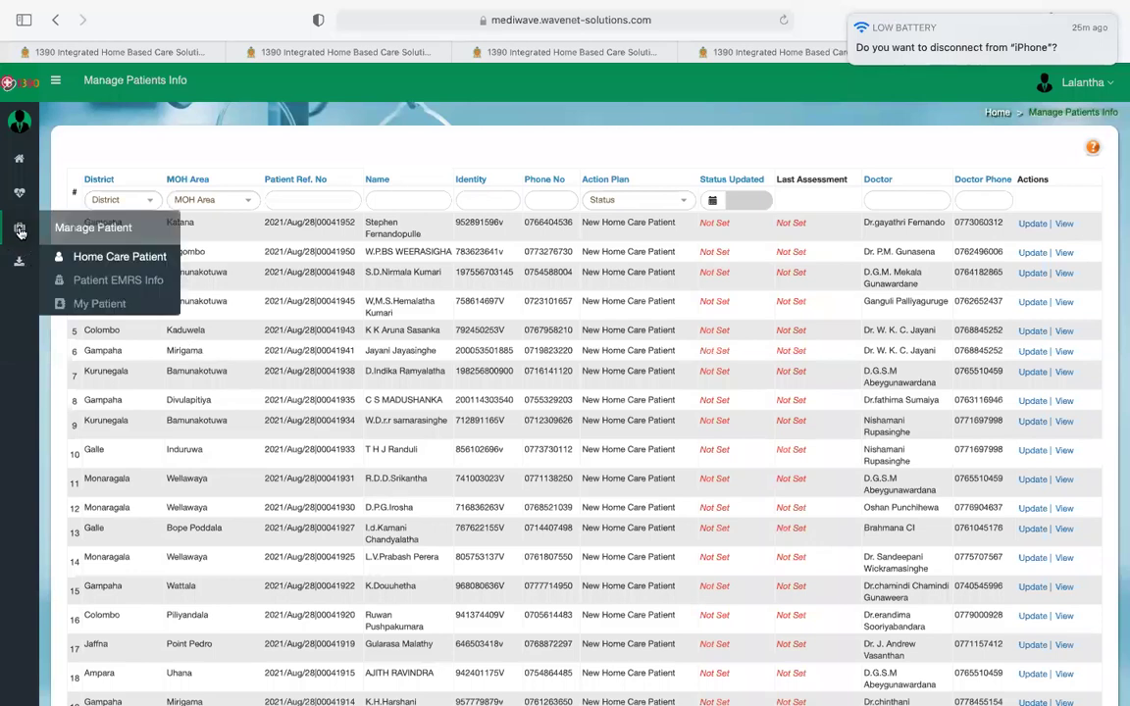
mouse_move(30, 253)
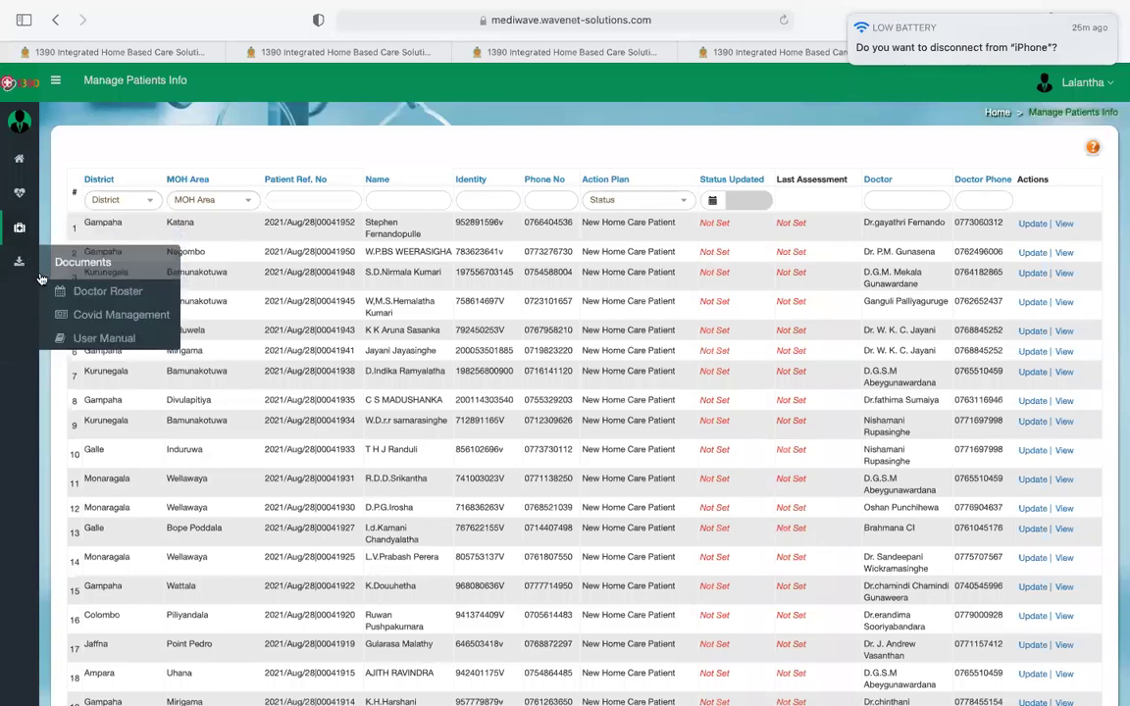
click(110, 316)
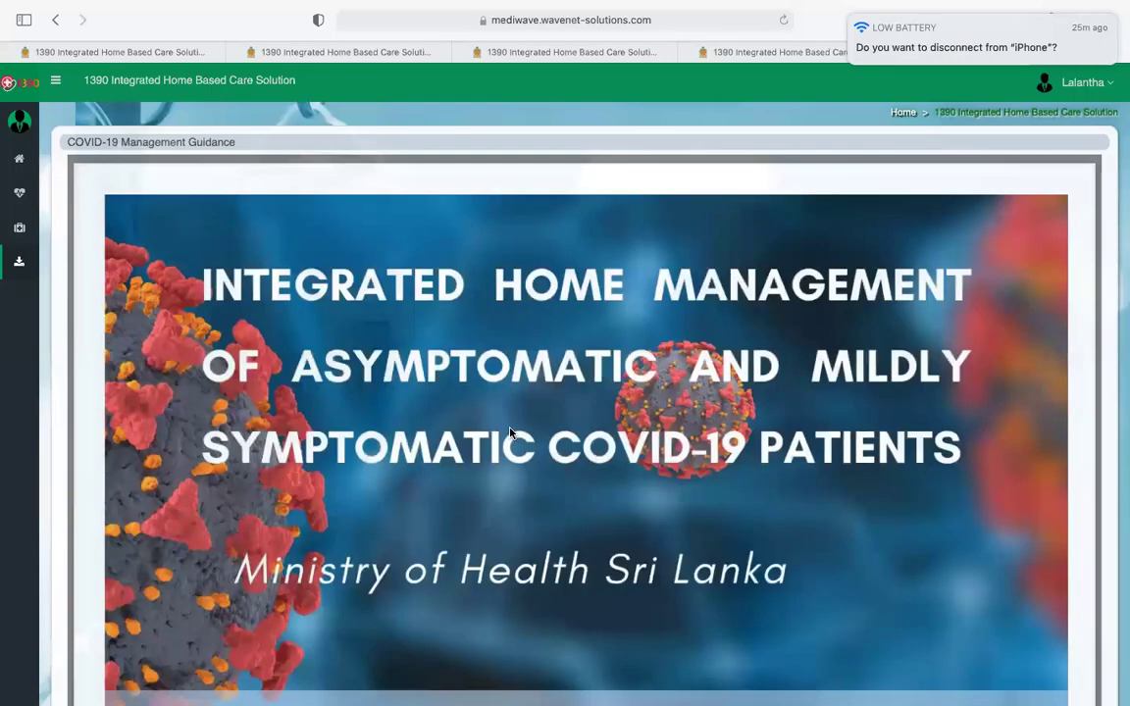
Look through the COVID-19 Management Guidance document's protocol development team and contributor pages and return to its cover
scroll(498, 410, down, 15)
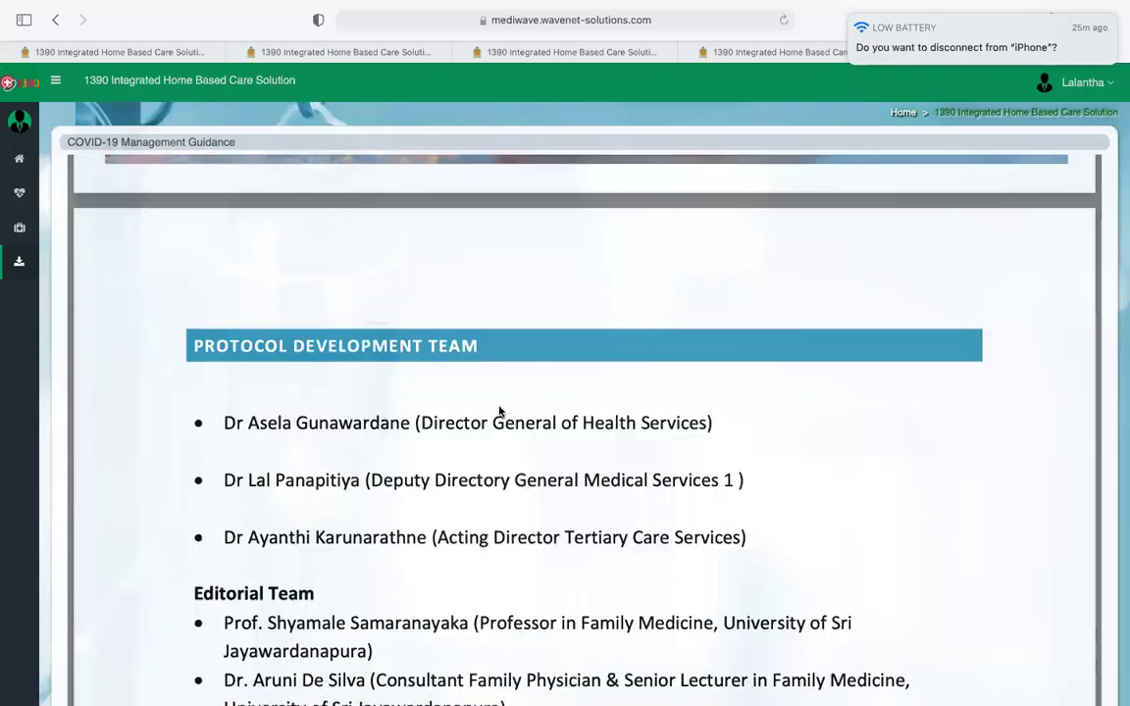
scroll(498, 410, down, 20)
scroll(498, 409, up, 4)
scroll(498, 410, up, 6)
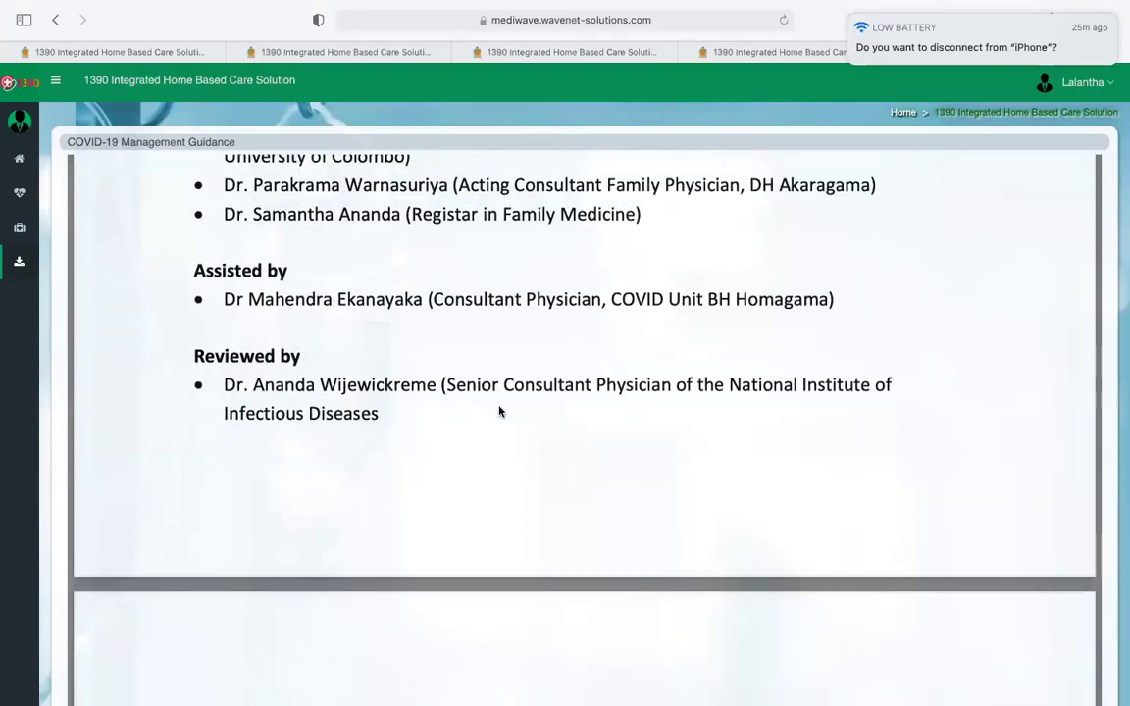
scroll(499, 410, up, 5)
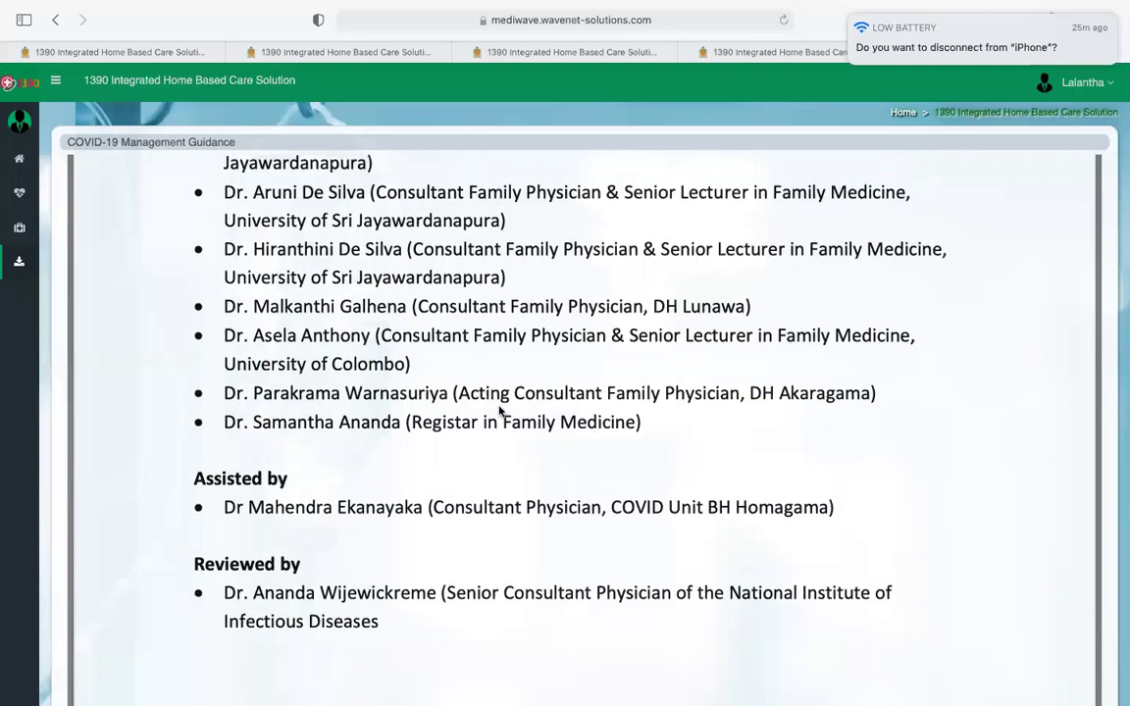
scroll(498, 410, up, 1)
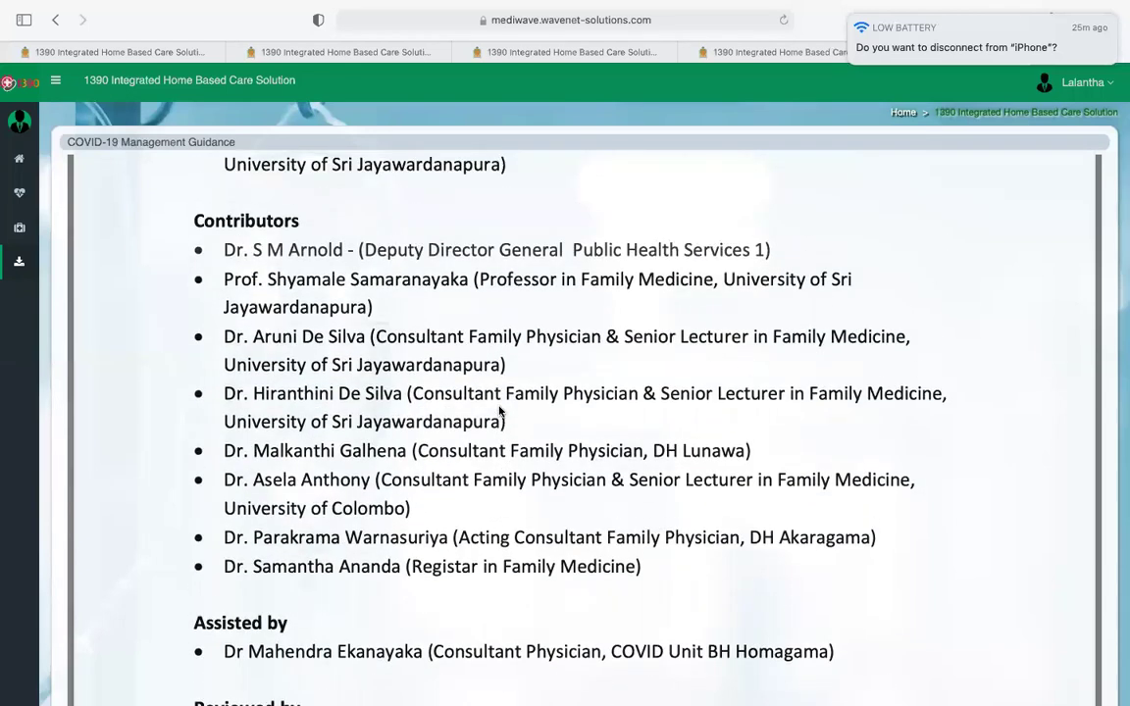
scroll(498, 410, up, 7)
scroll(498, 410, up, 12)
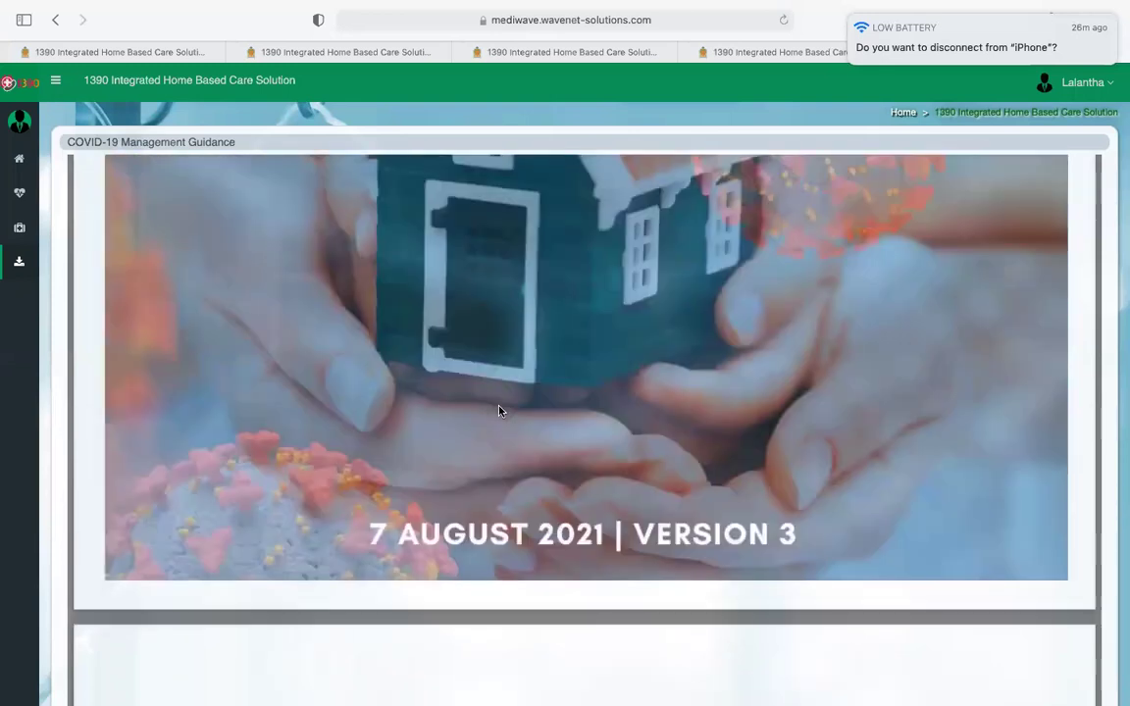
scroll(498, 410, up, 12)
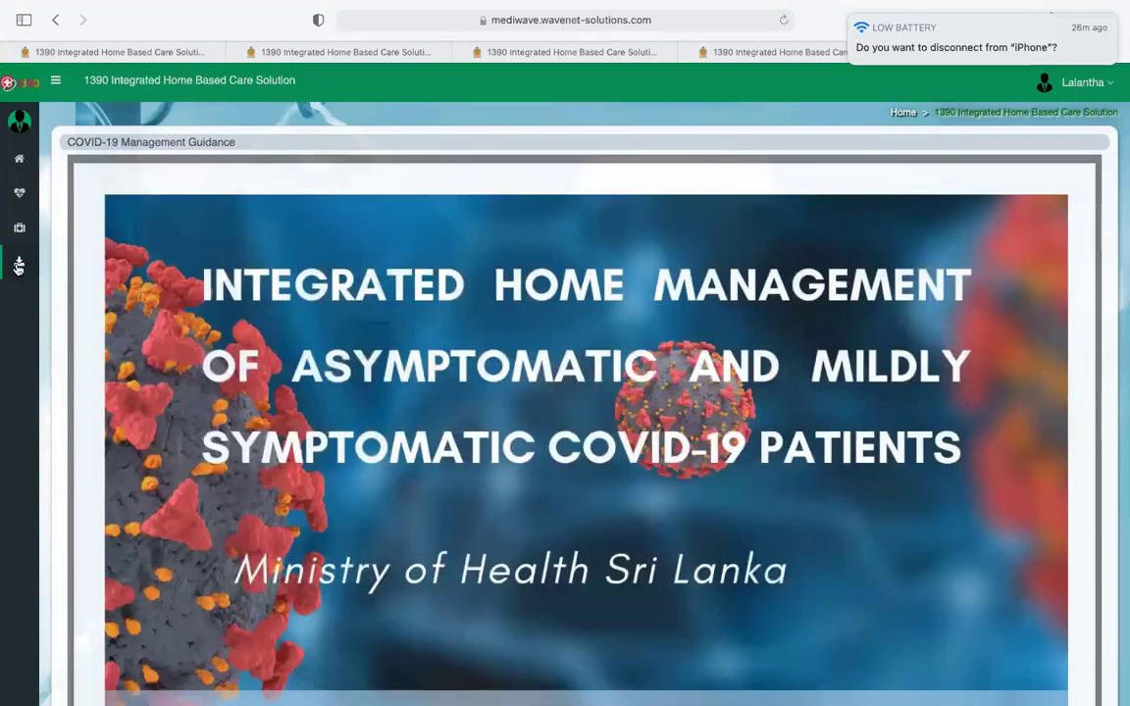
Bring up the Manage Patient options
mouse_move(21, 263)
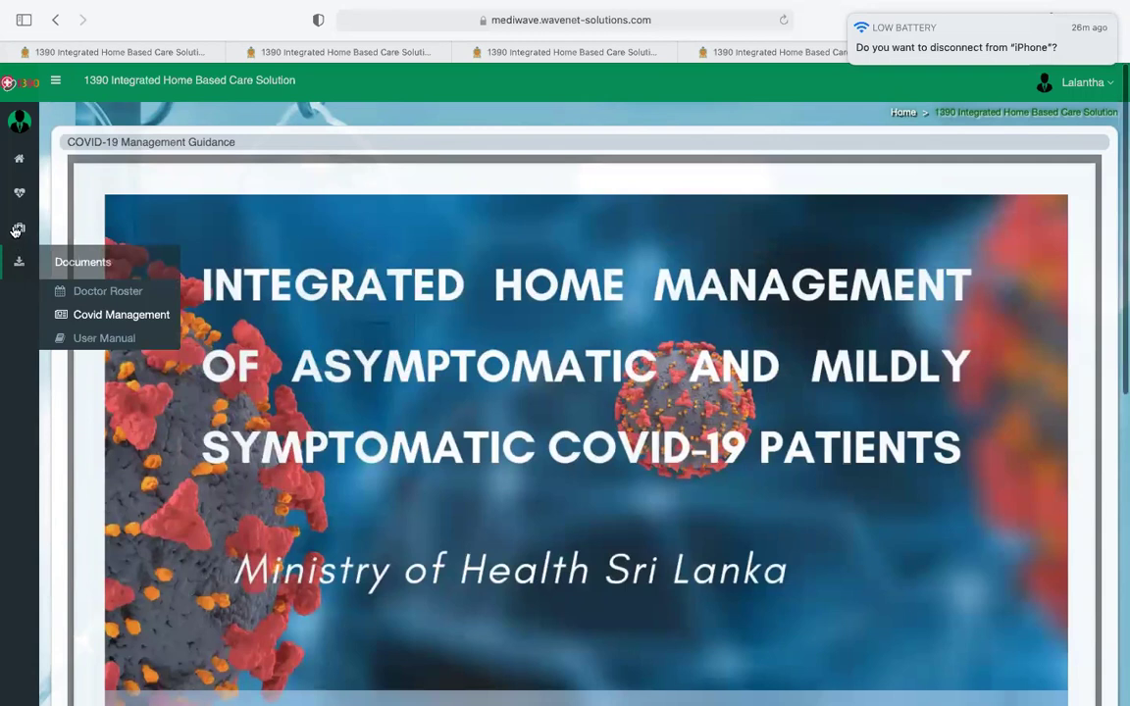
mouse_move(17, 216)
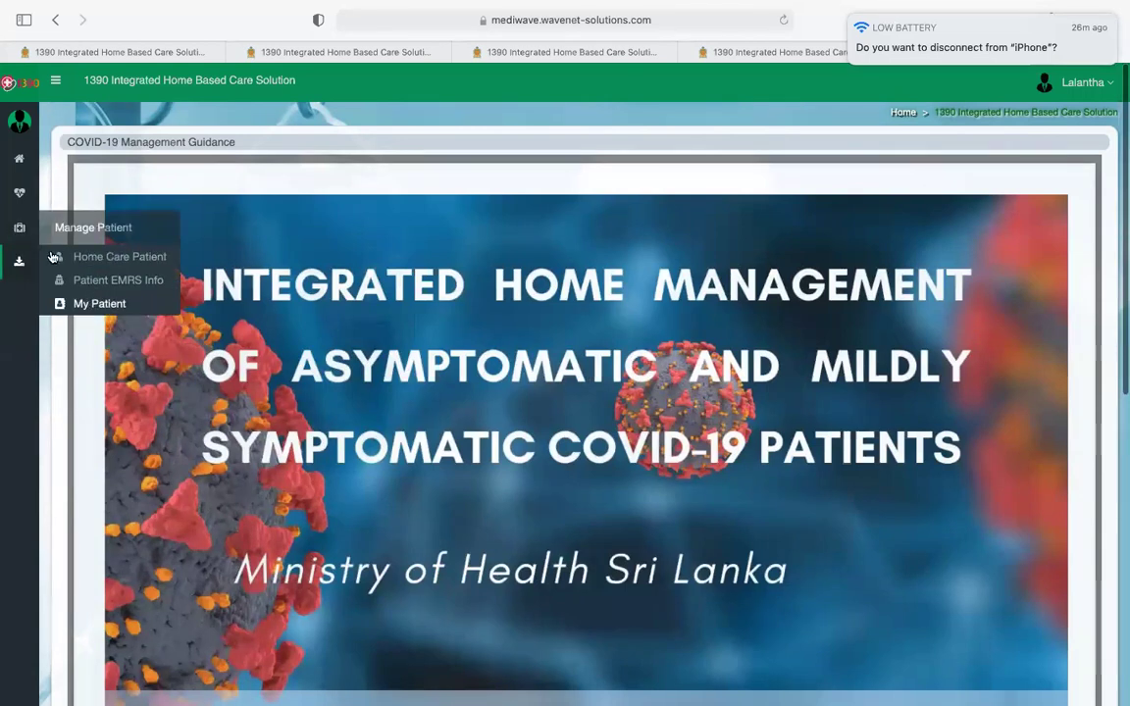